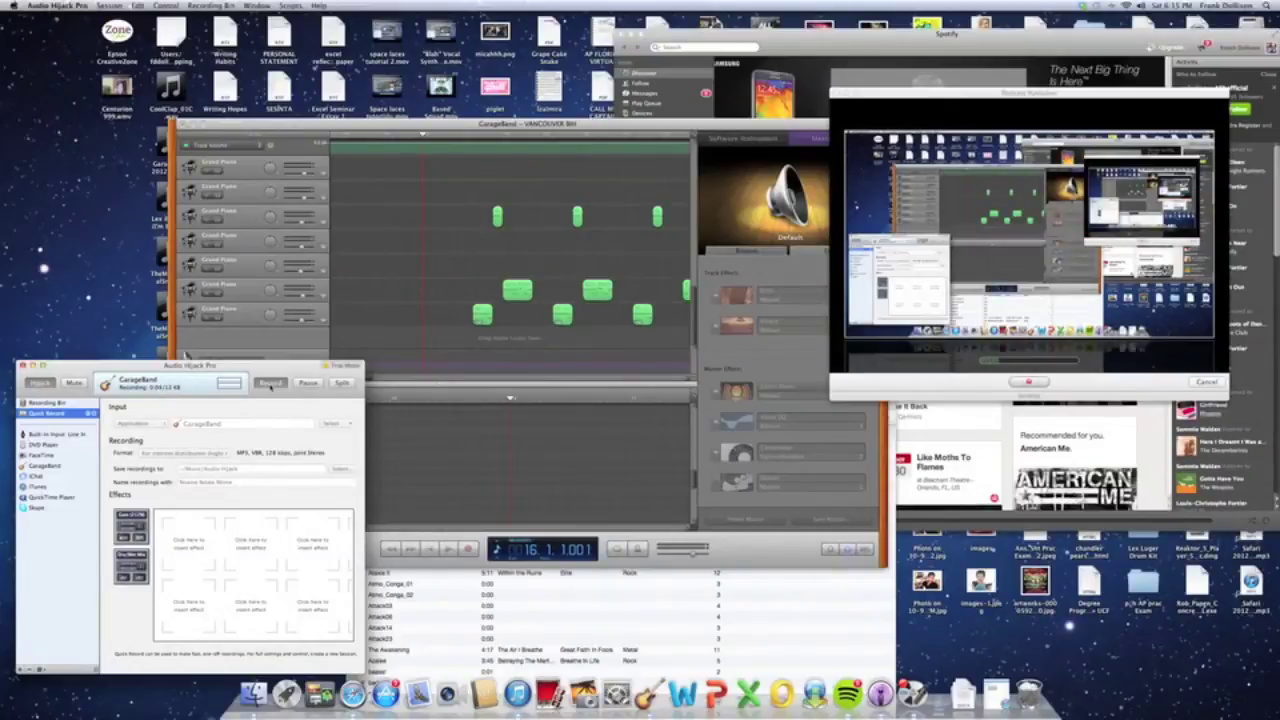
scroll(438, 267, "up", 2)
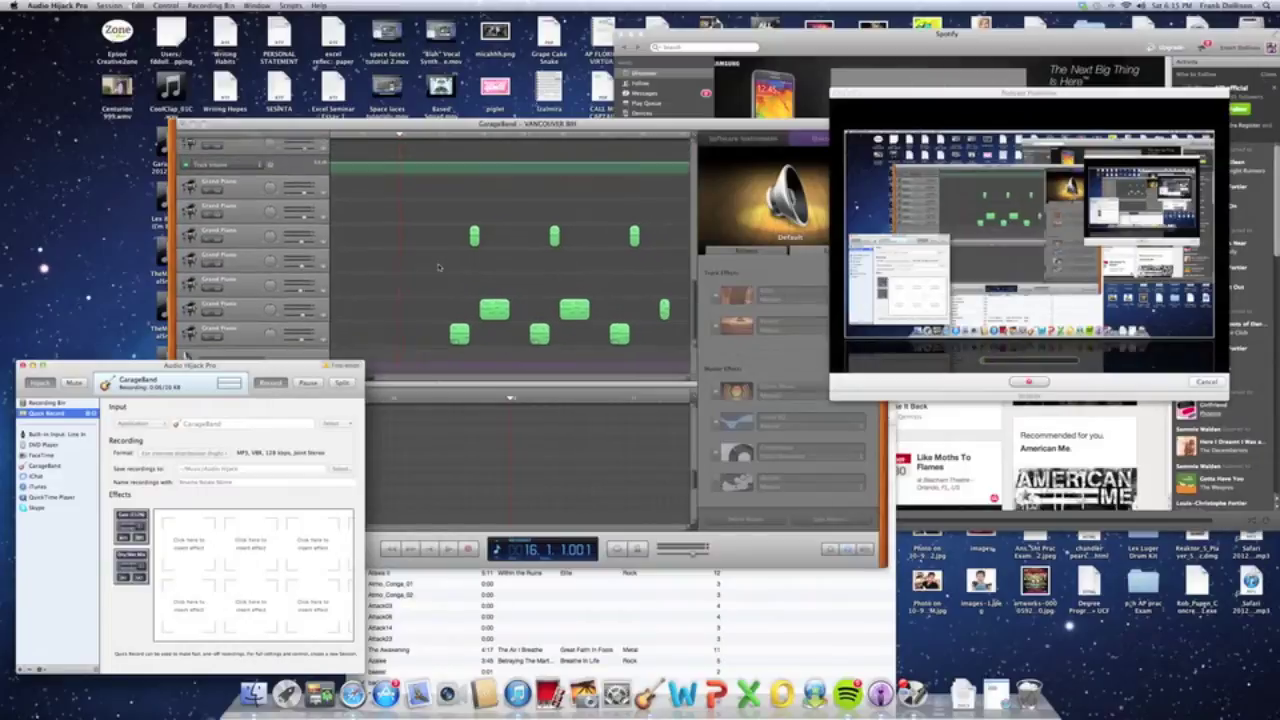
scroll(438, 267, "down", 1)
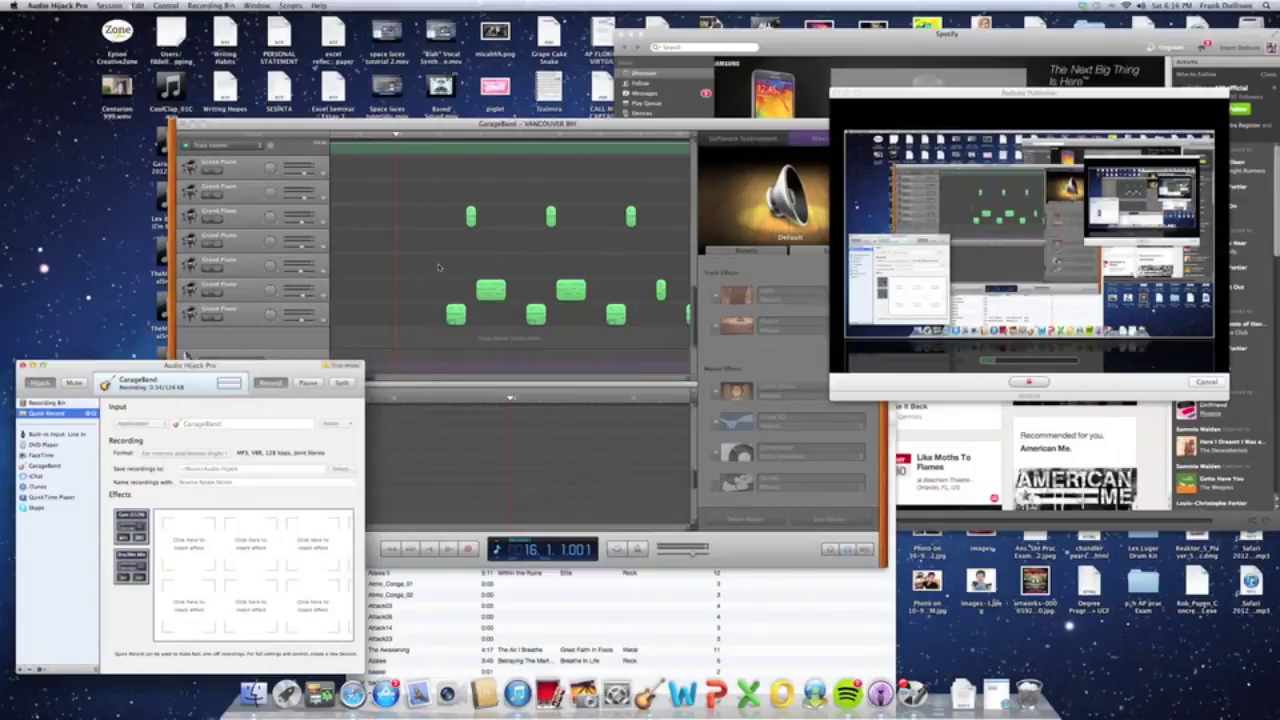
scroll(438, 267, "up", 2)
scroll(438, 267, "down", 2)
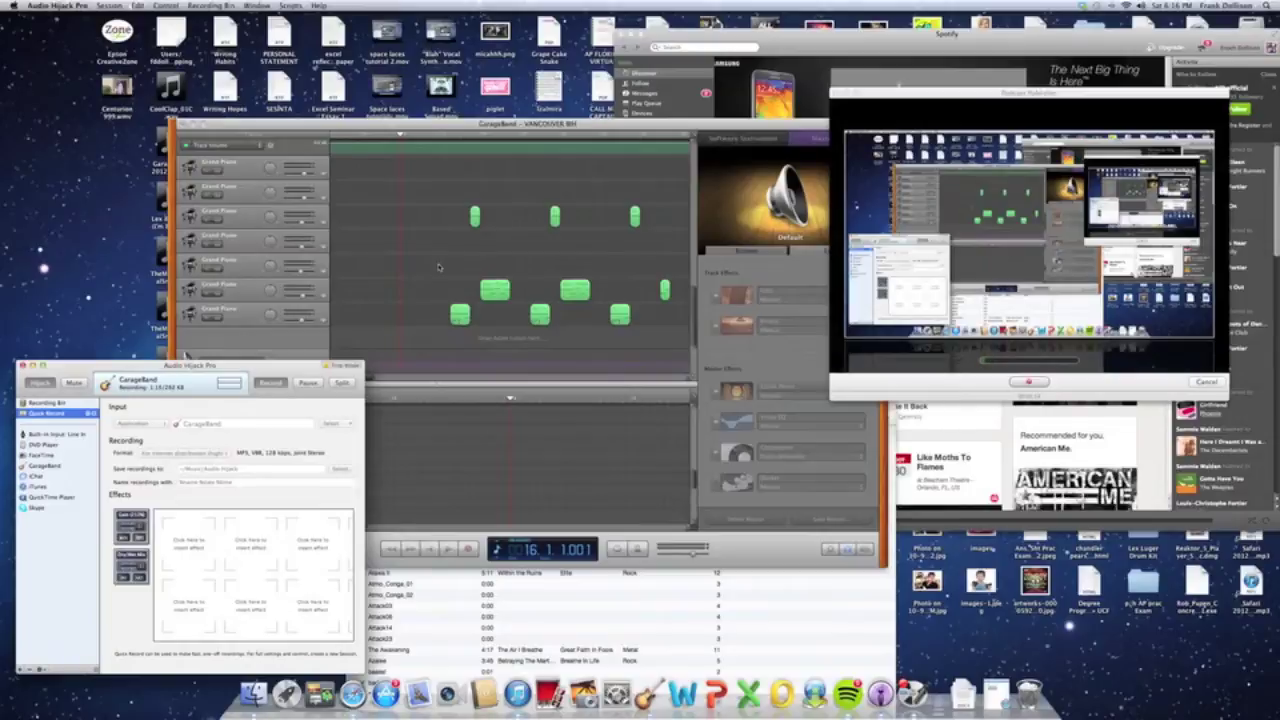
scroll(438, 267, "up", 1)
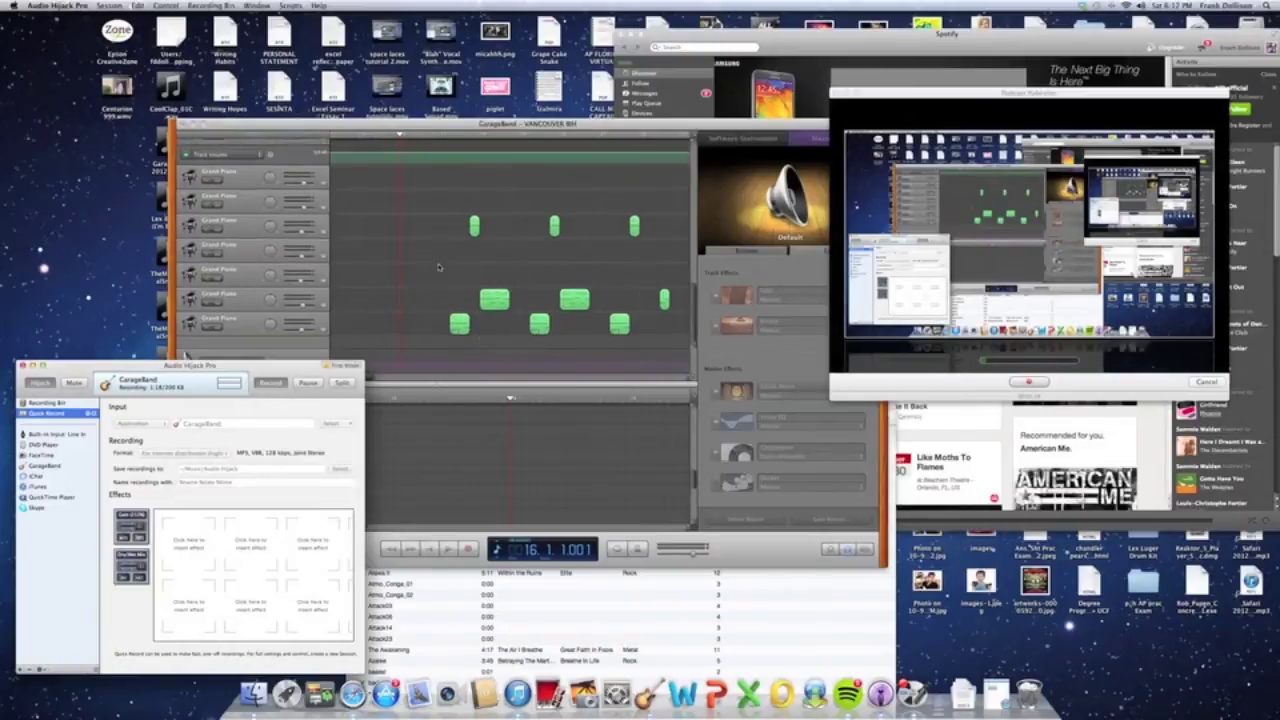
scroll(438, 267, "up", 3)
scroll(438, 267, "down", 5)
scroll(240, 325, "up", 3)
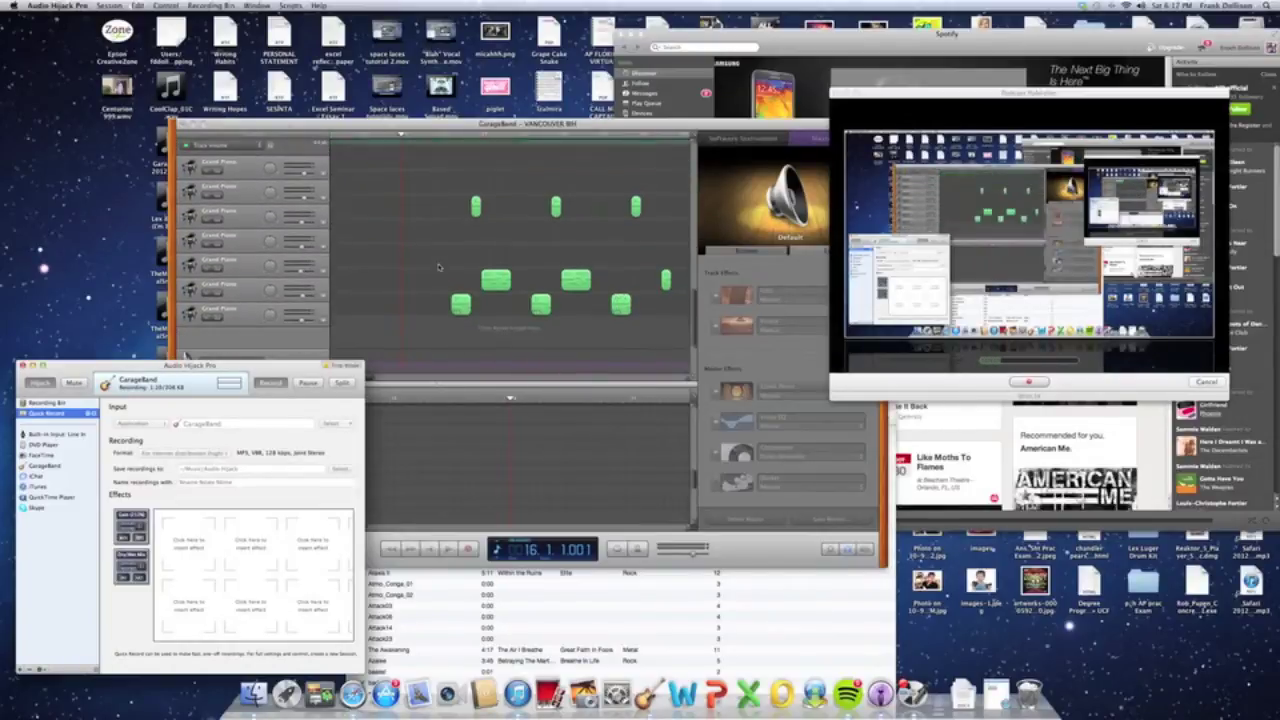
- Bring GarageBand forward on the bottom Grand Piano track while Audio Hijack Pro keeps recording
left_click(240, 322)
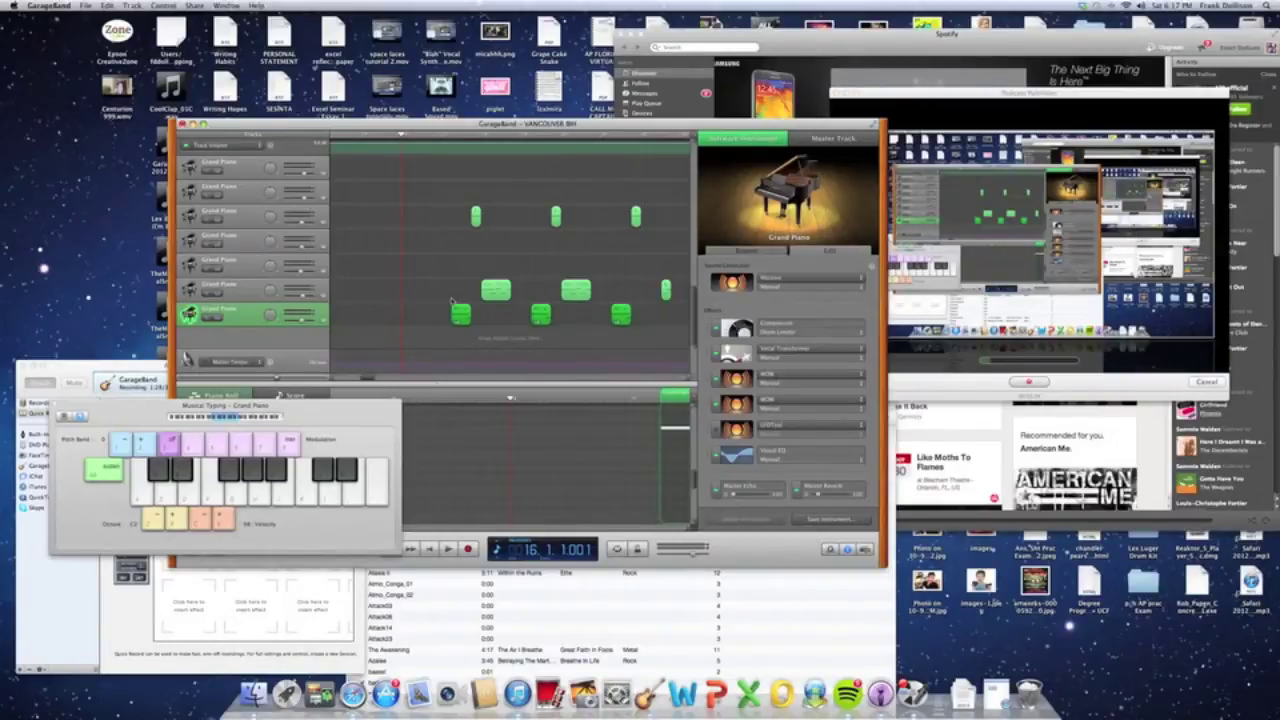
- Play test notes on the bottom Grand Piano track and the track above it
key("t")
left_click(241, 289)
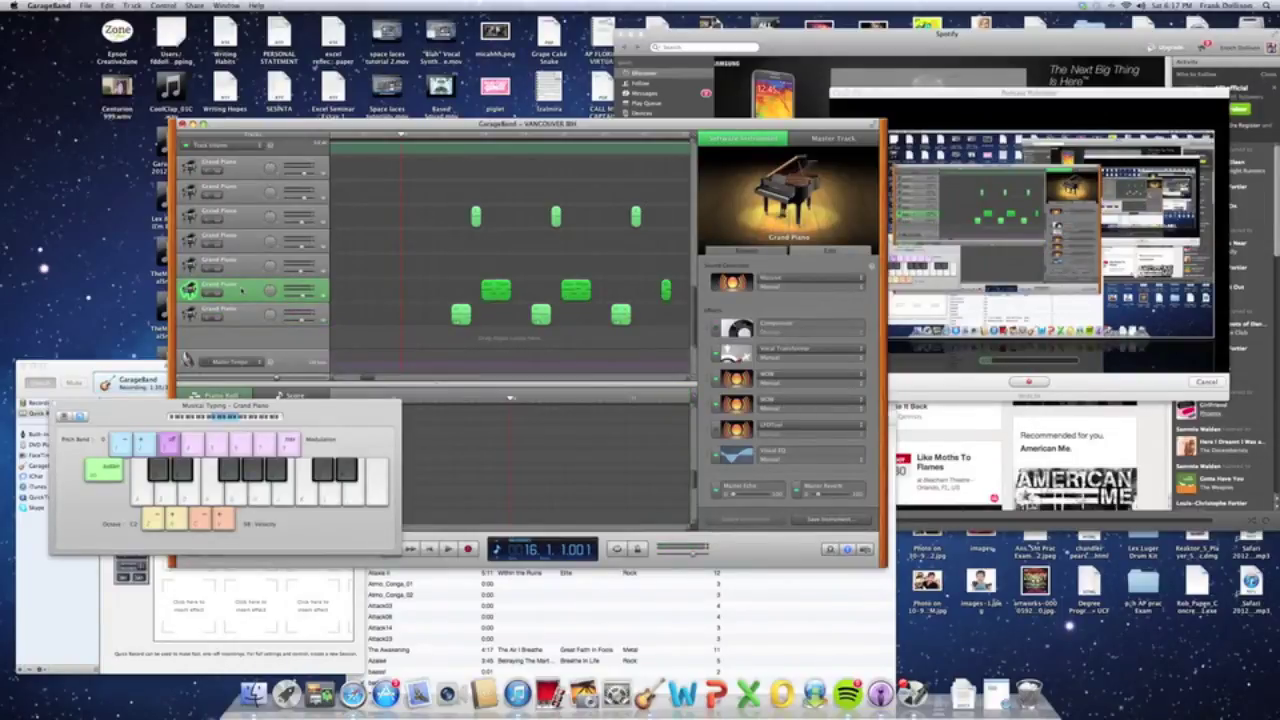
key("g")
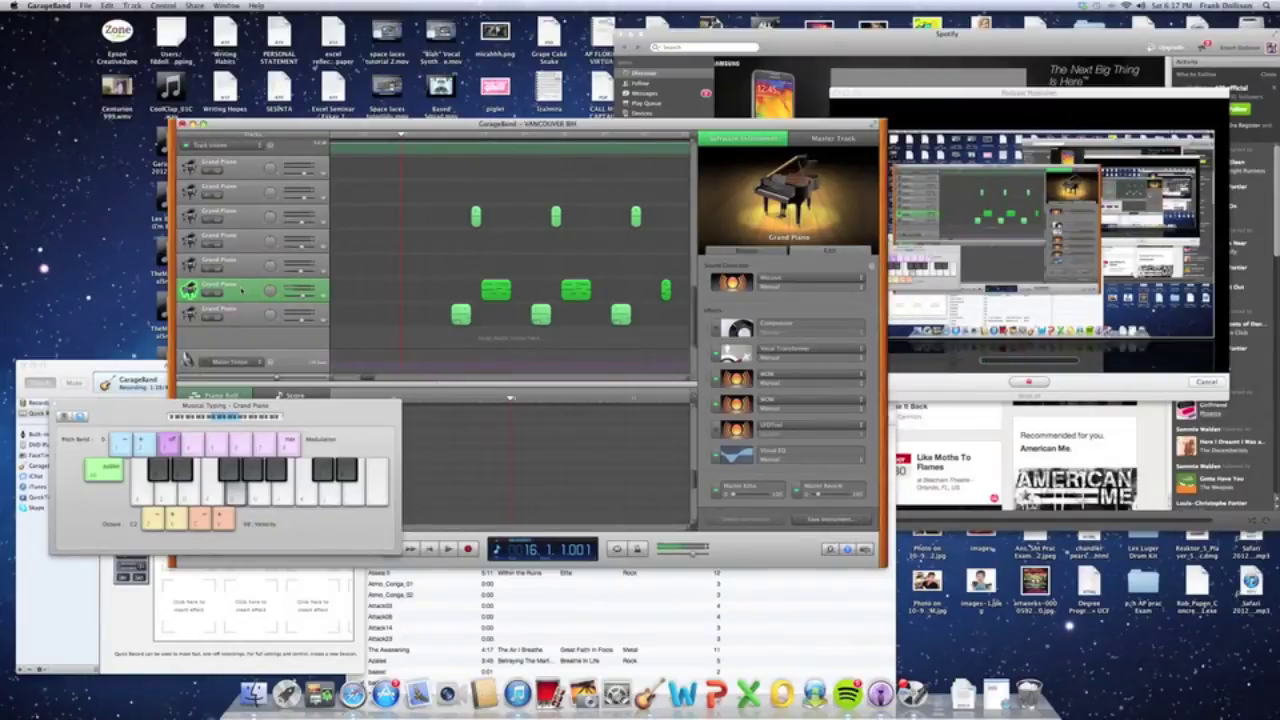
key("l")
key("g")
- Audition the third Grand Piano track from the bottom with a few notes
left_click(242, 268)
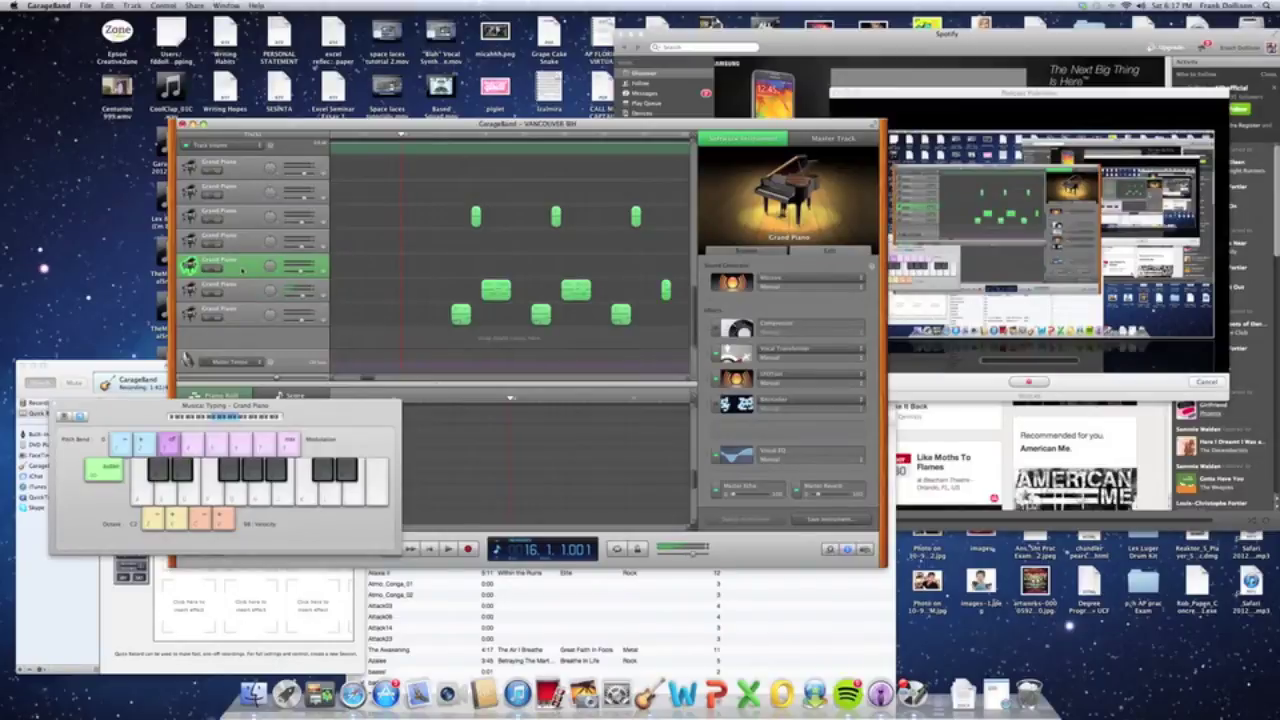
left_click(254, 291)
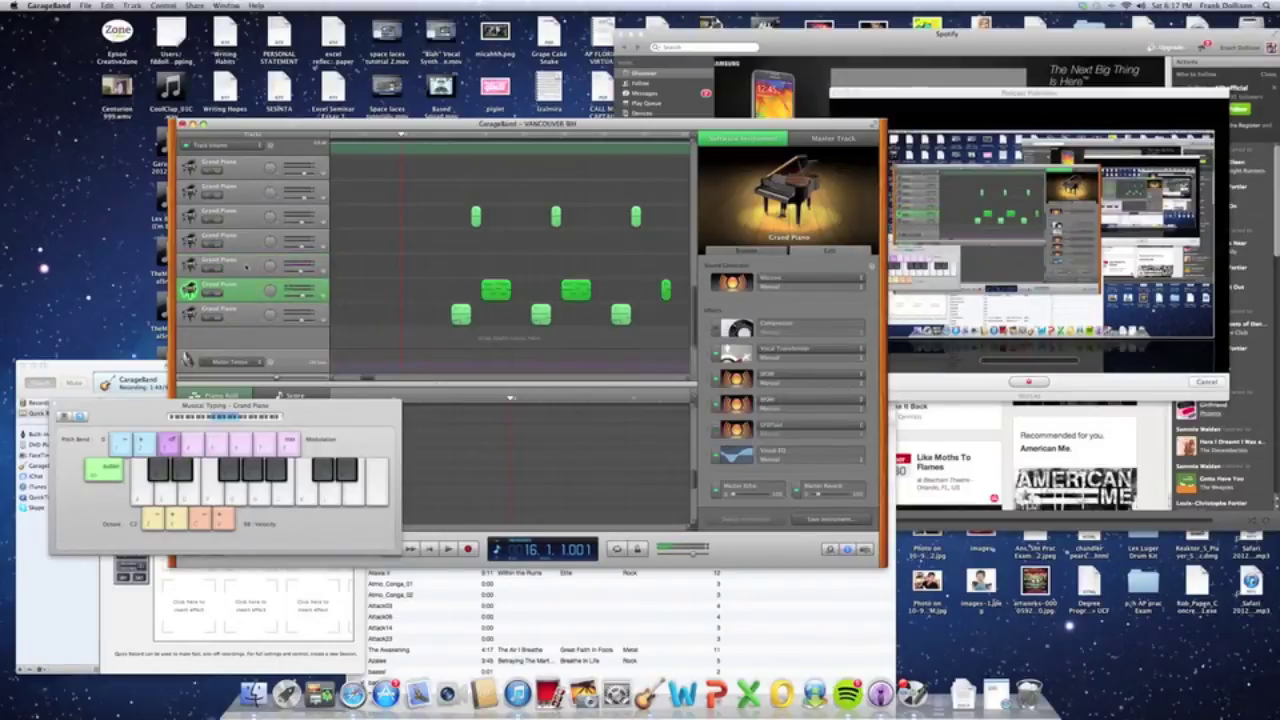
left_click(246, 266)
key("g")
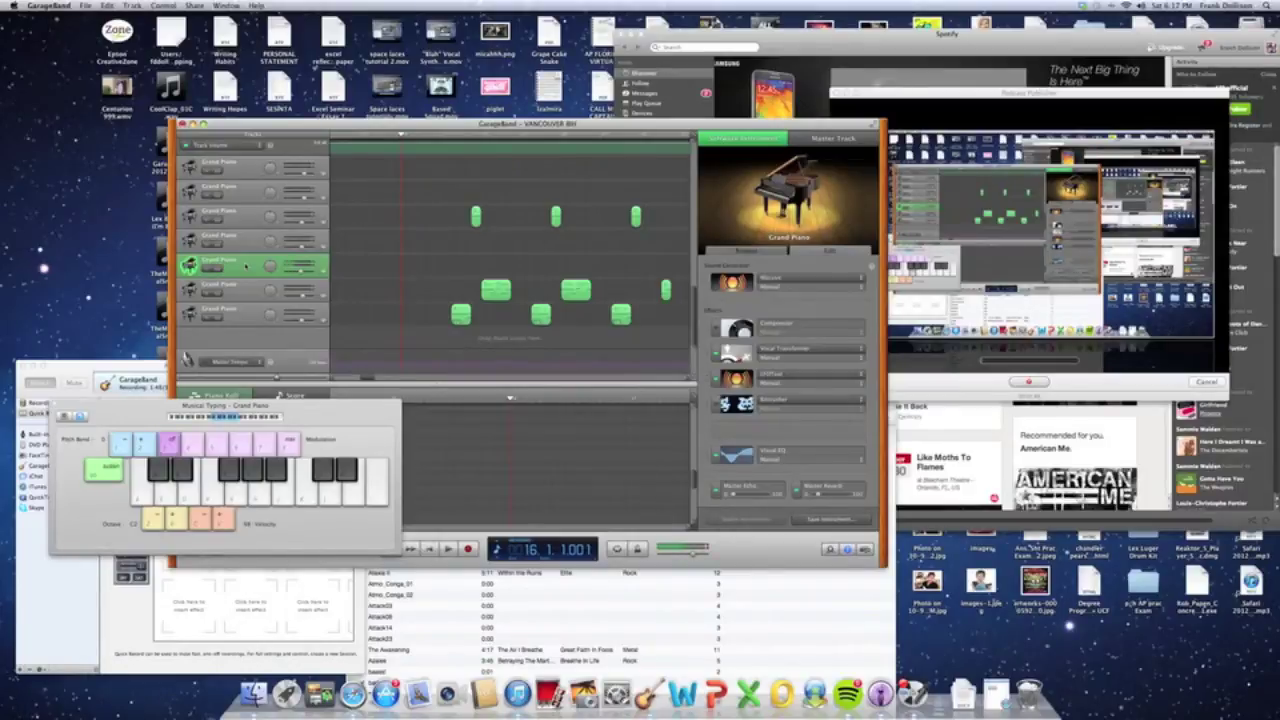
key("j")
key("d")
- Play test notes on the next Grand Piano track up
left_click(241, 244)
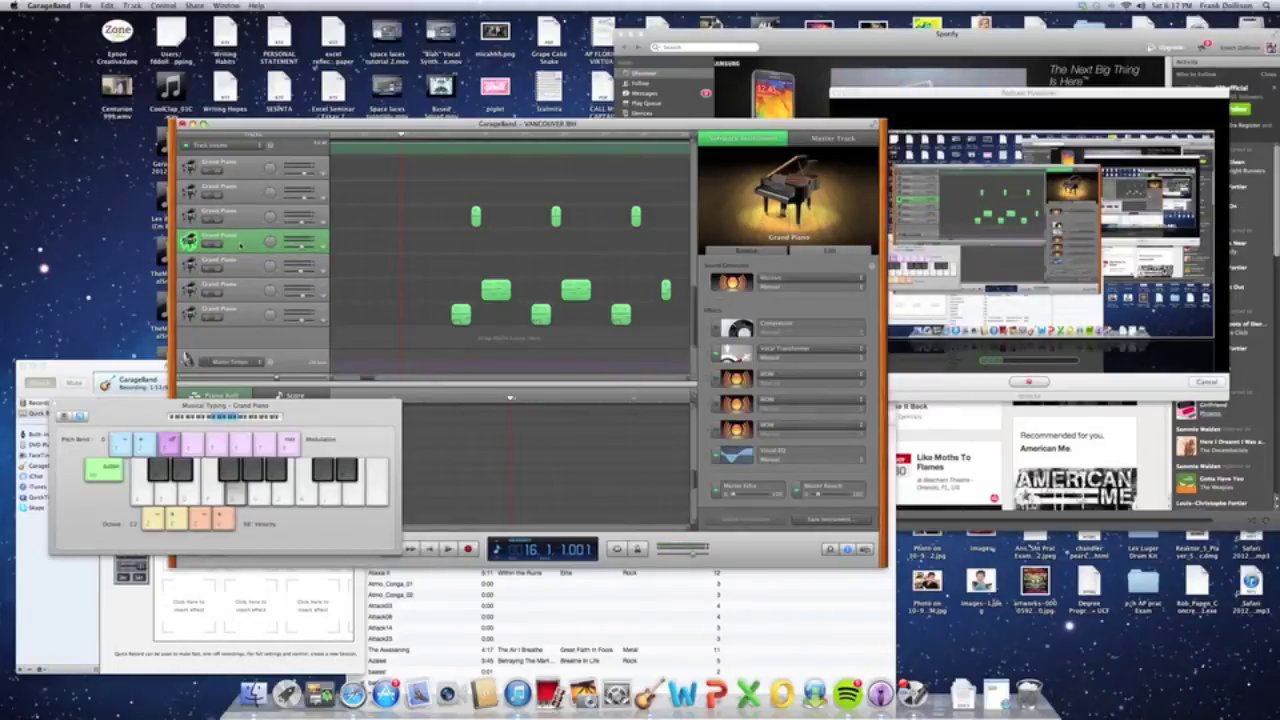
key("g")
key("l")
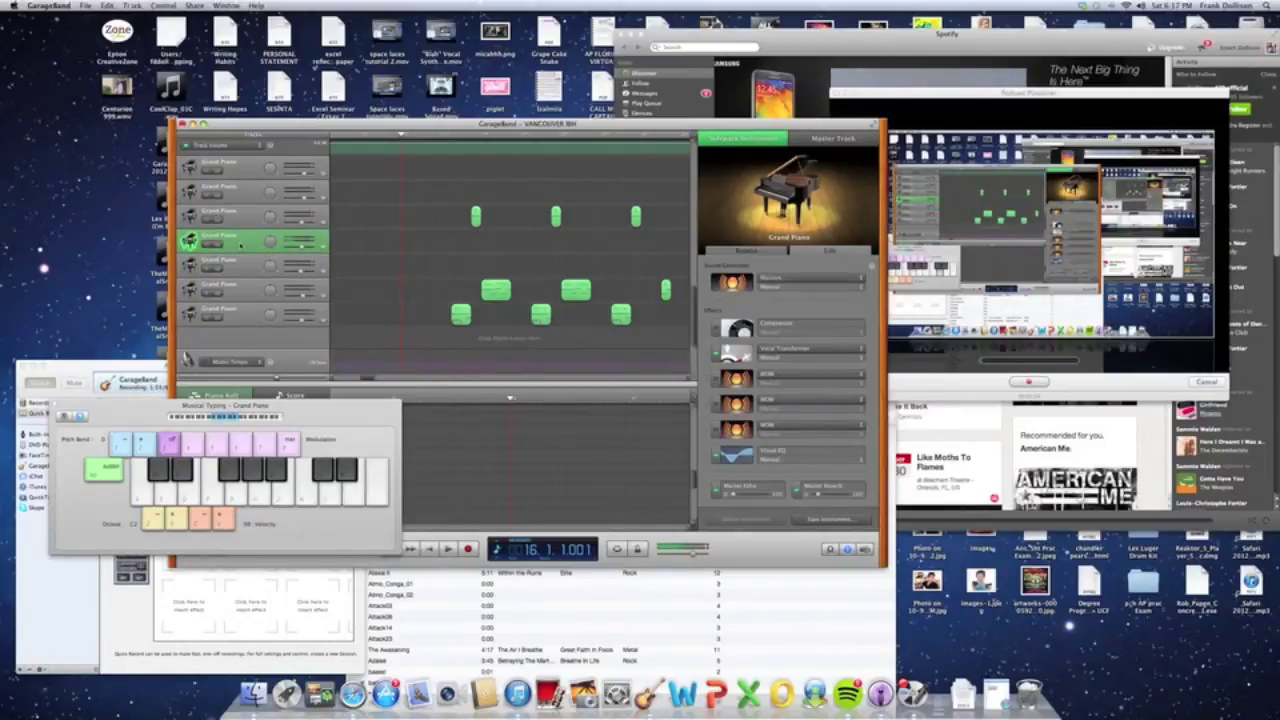
- Audition the following Grand Piano track up with several notes, including a held pair
left_click(243, 218)
key("l")
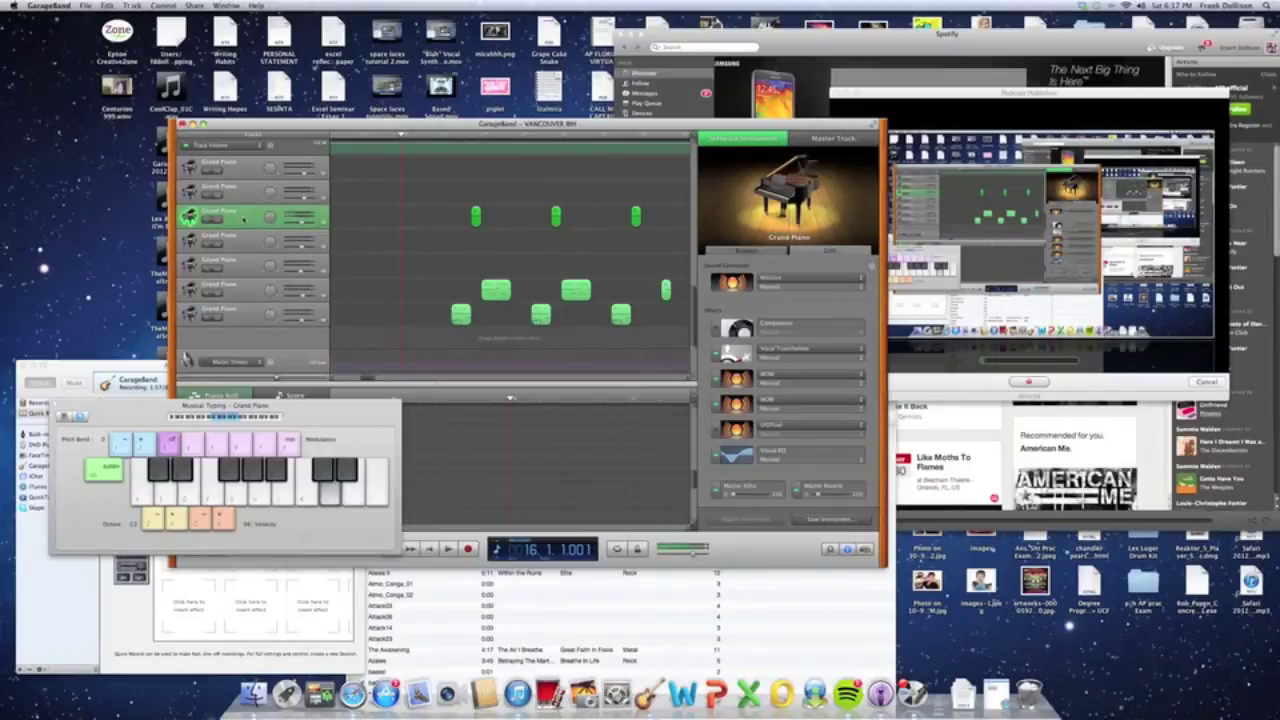
key("g")
key("s")
key("l")
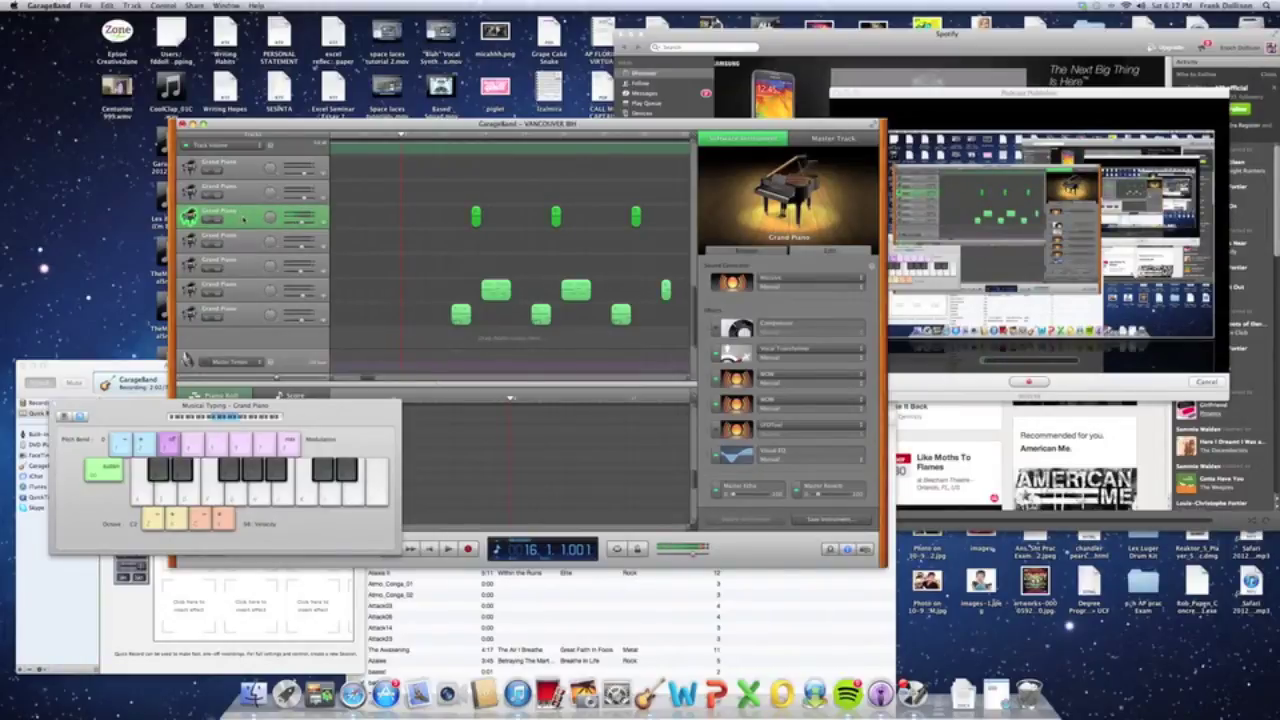
key("h")
scroll(260, 250, "up", 3)
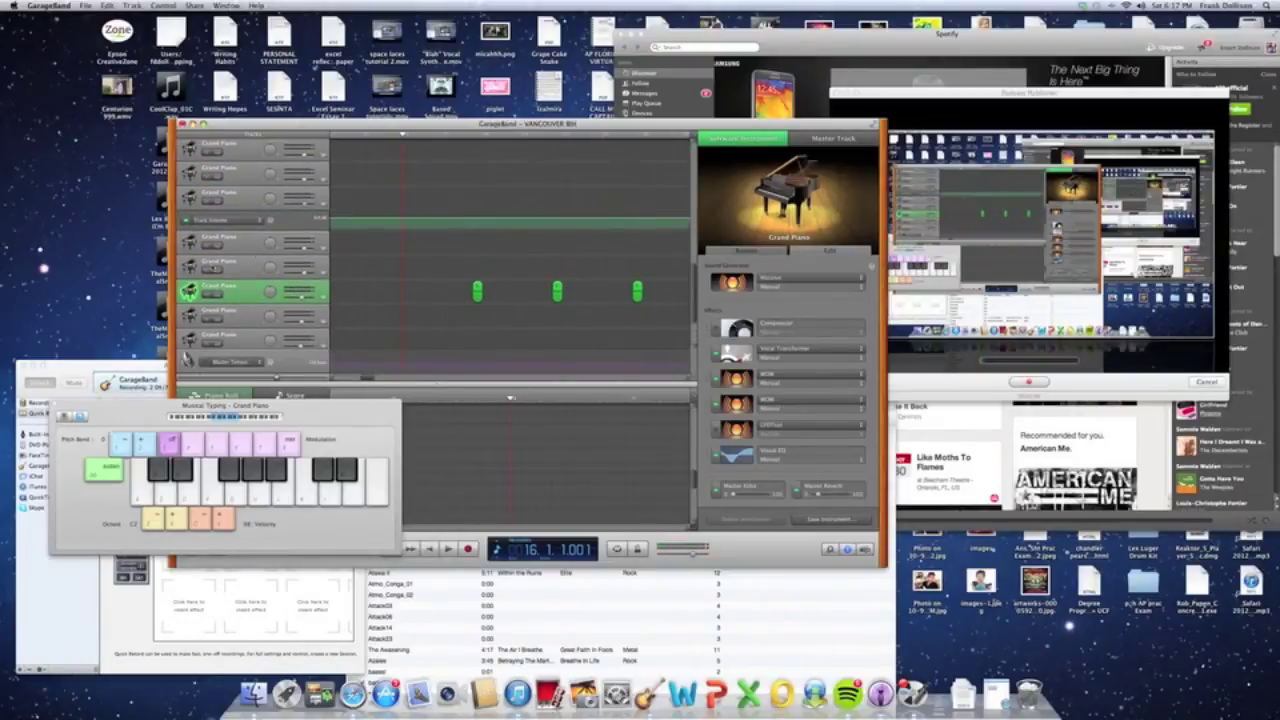
- Check the upper Grand Piano track's WOW filter settings, then play a note through its chain
left_click(247, 270)
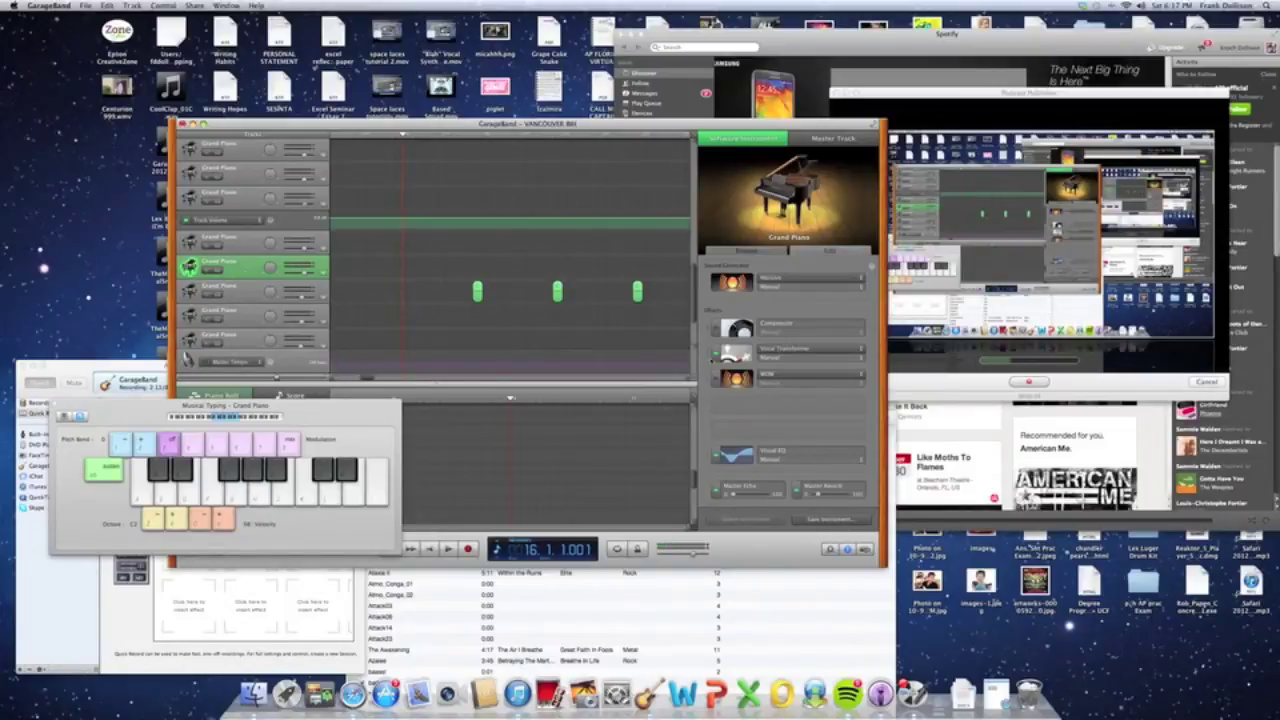
left_click(736, 378)
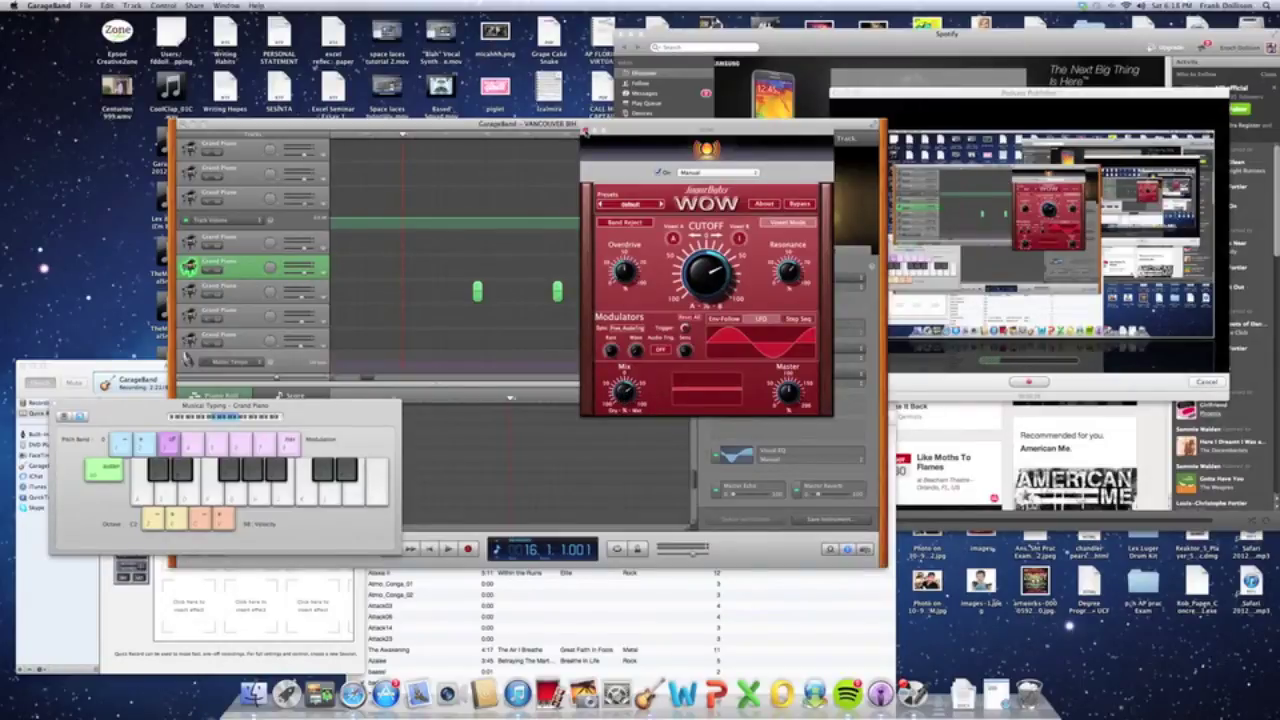
left_click(586, 131)
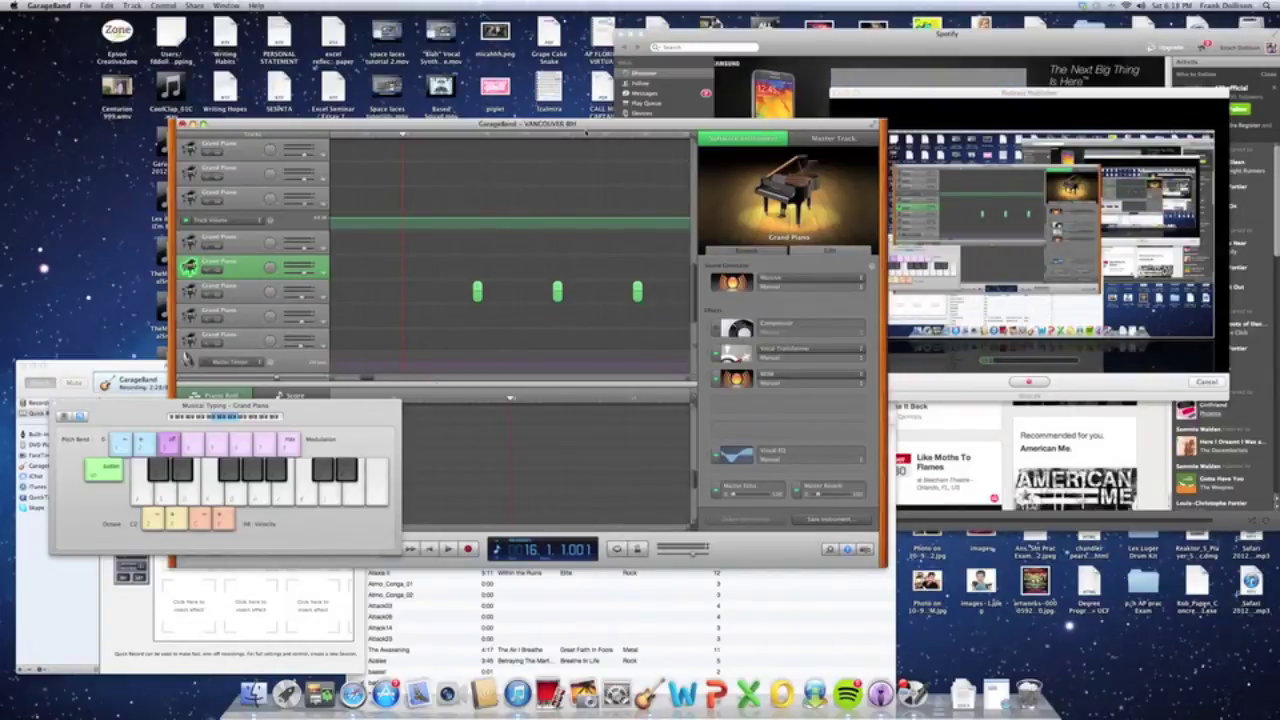
key("g")
scroll(498, 300, "up", 2)
- Open the upper Grand Piano track's Massive patch and play notes on its step-sequencer page
left_click(243, 308)
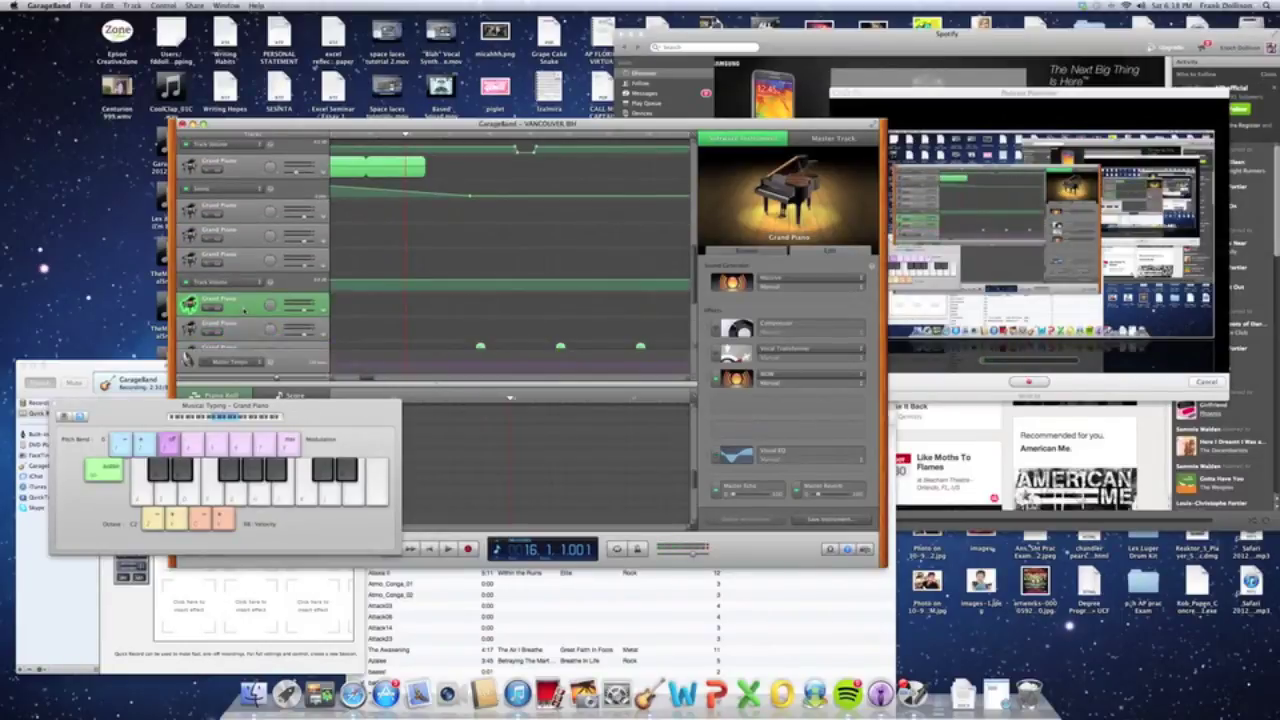
key("g")
left_click(732, 282)
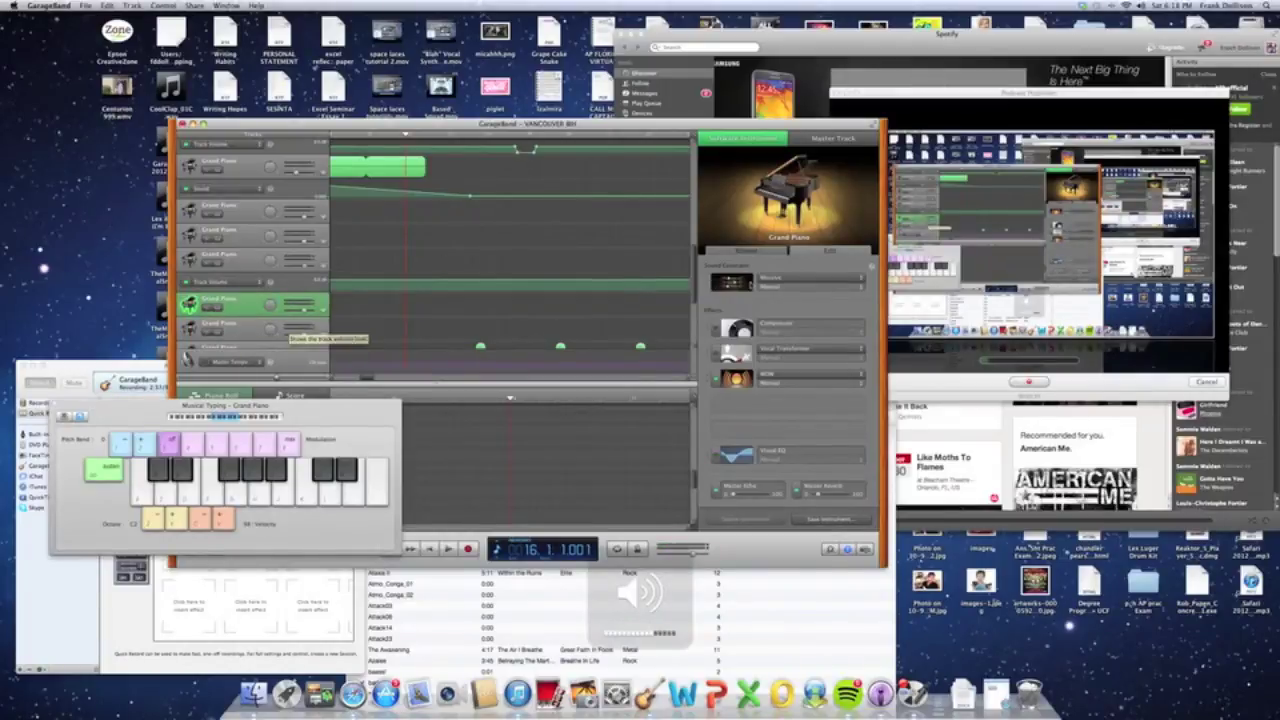
left_click(914, 352)
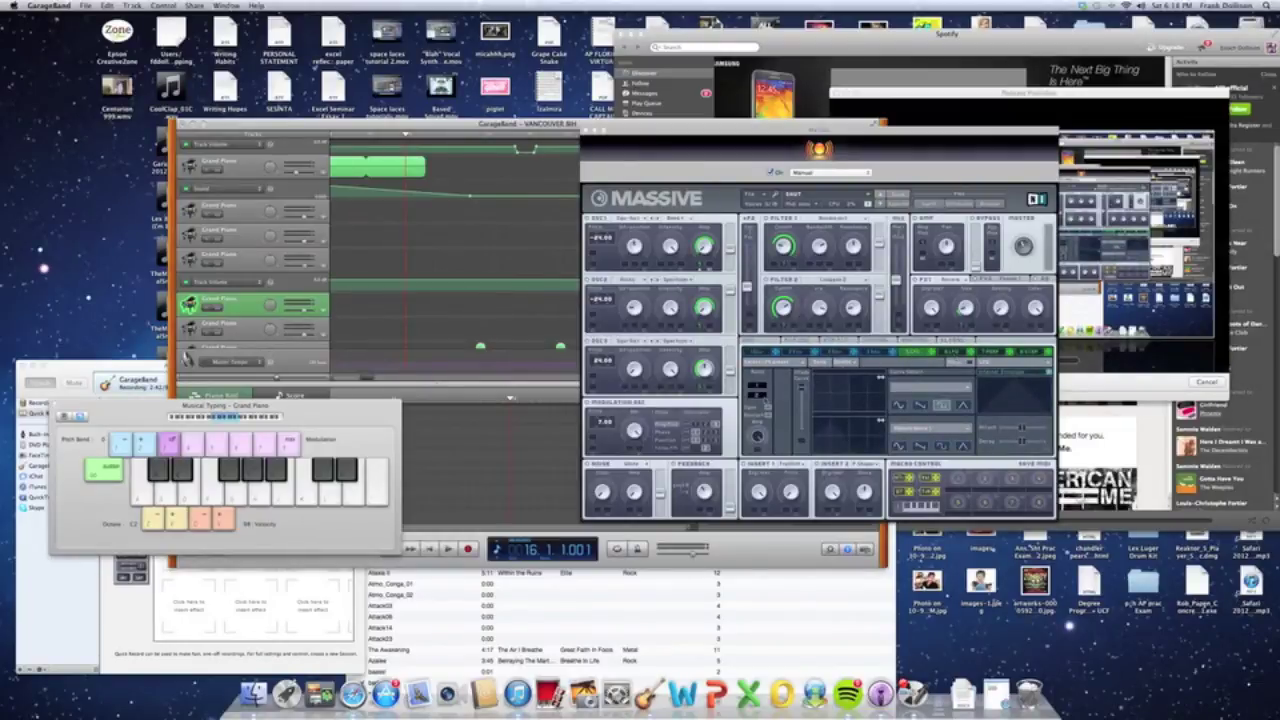
left_click(989, 352)
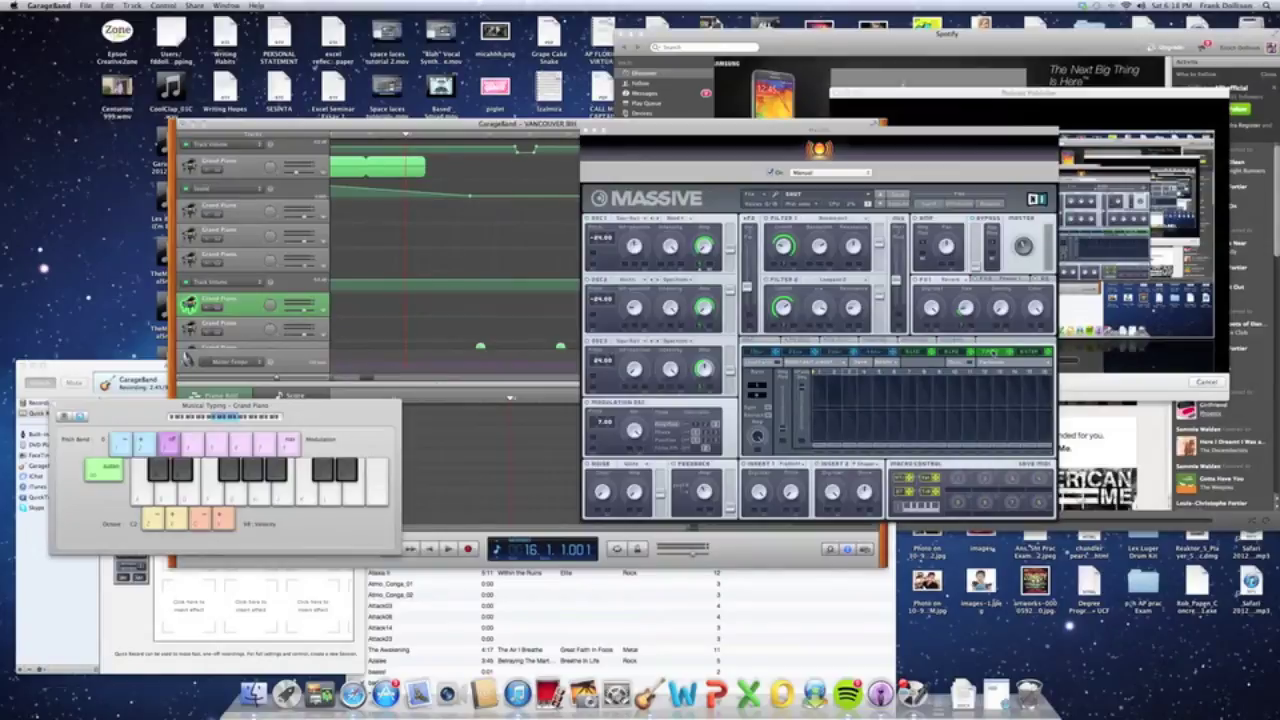
key("h")
key("h")
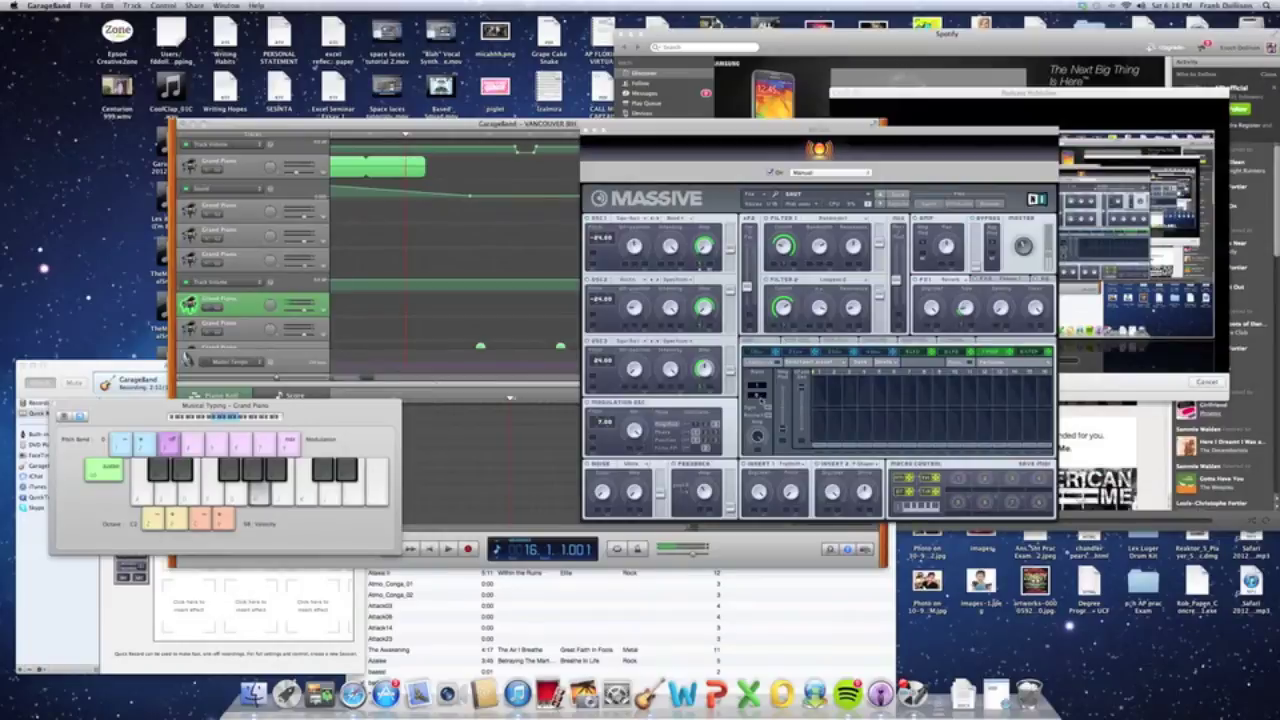
- Browse Massive's LFO and other modulation pages, return to the step sequencer, and close it
left_click(918, 352)
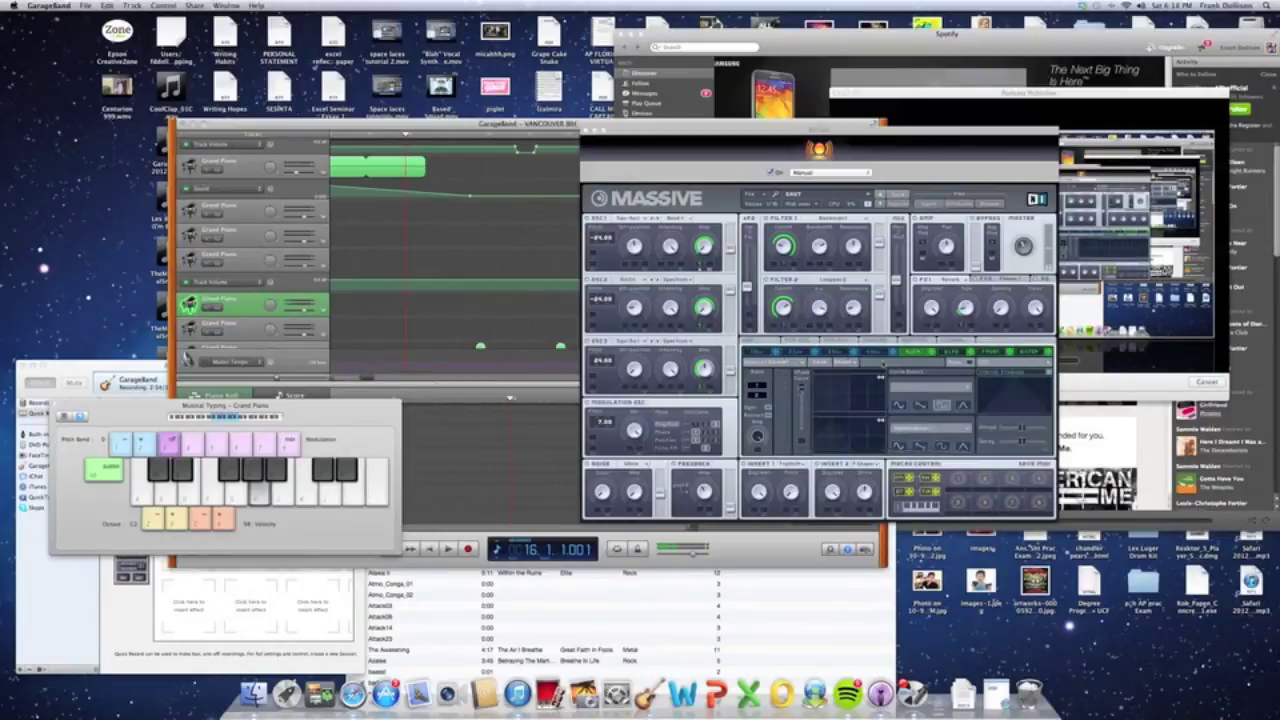
left_click(955, 352)
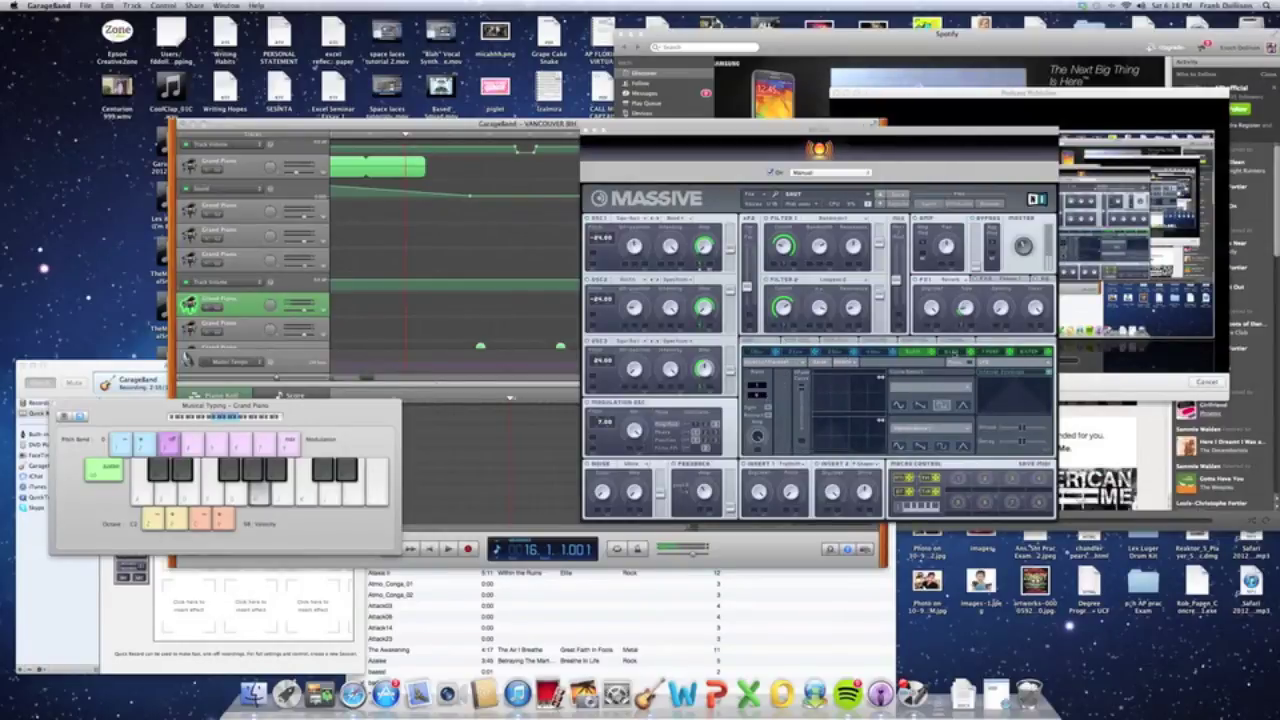
left_click(990, 352)
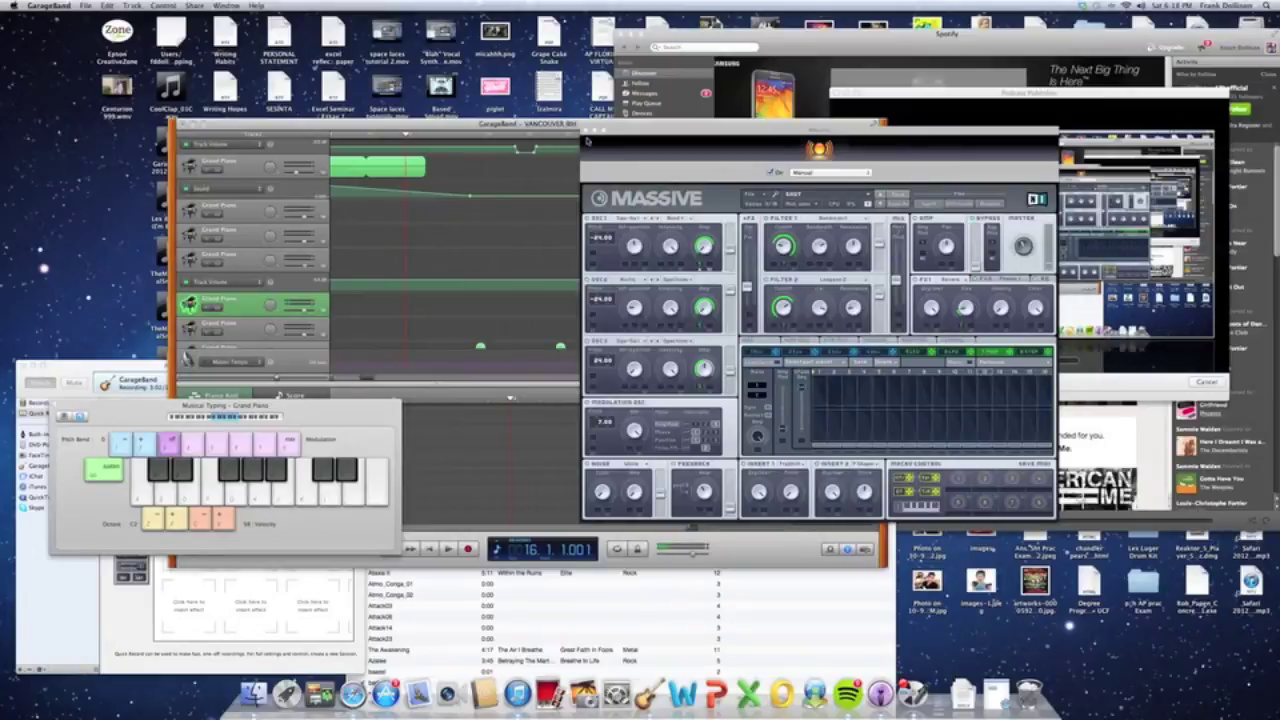
left_click(588, 134)
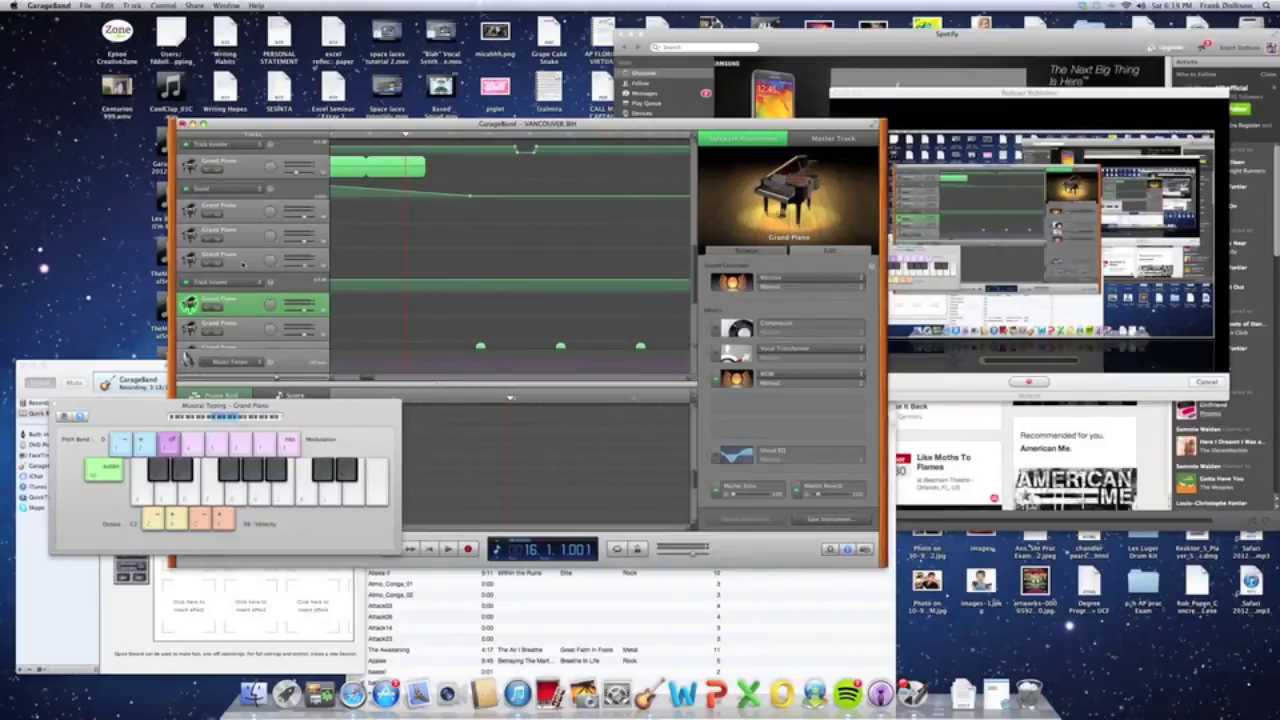
- Play a note on one Grand Piano track, then open the second track's Massive patch
left_click(242, 263)
key("h")
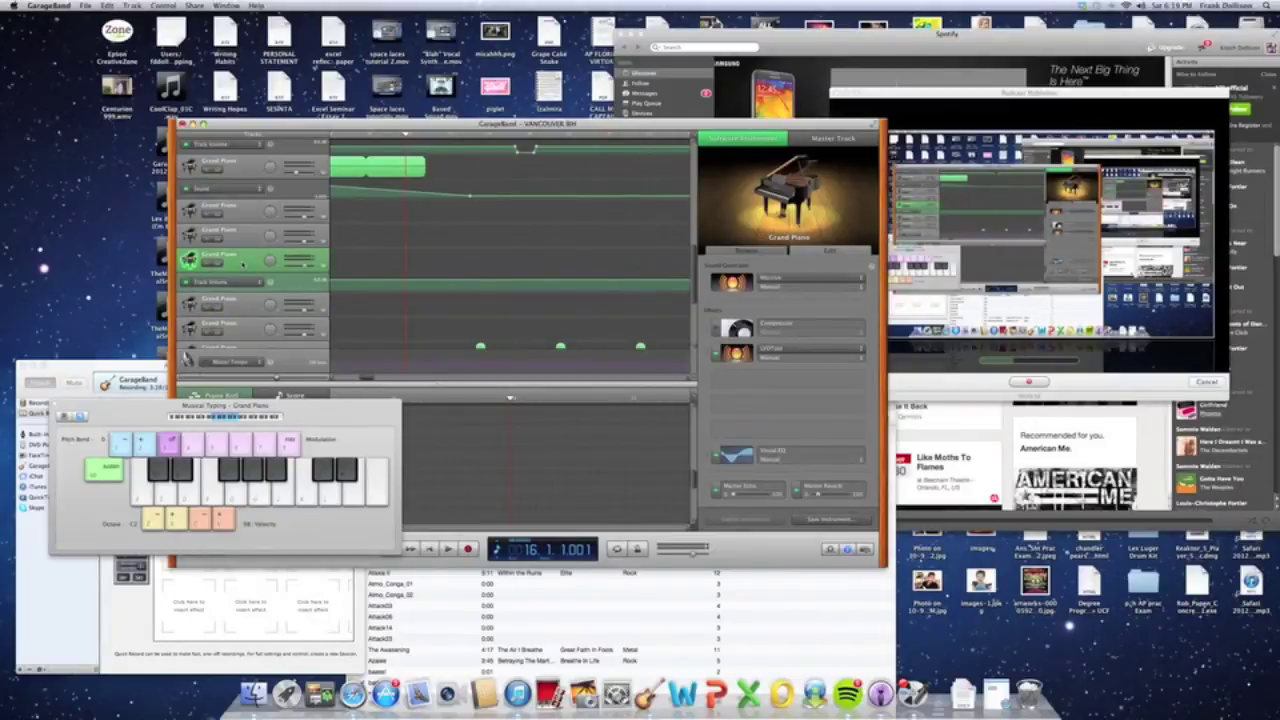
left_click(245, 234)
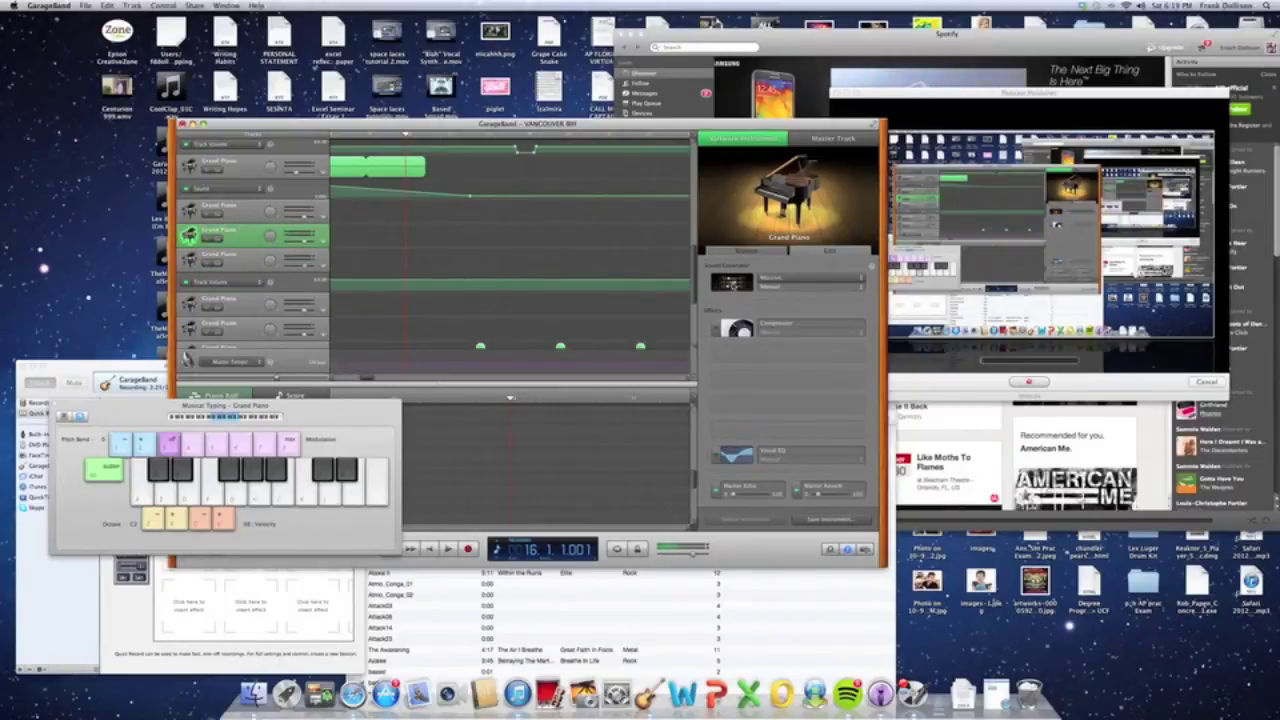
left_click(733, 285)
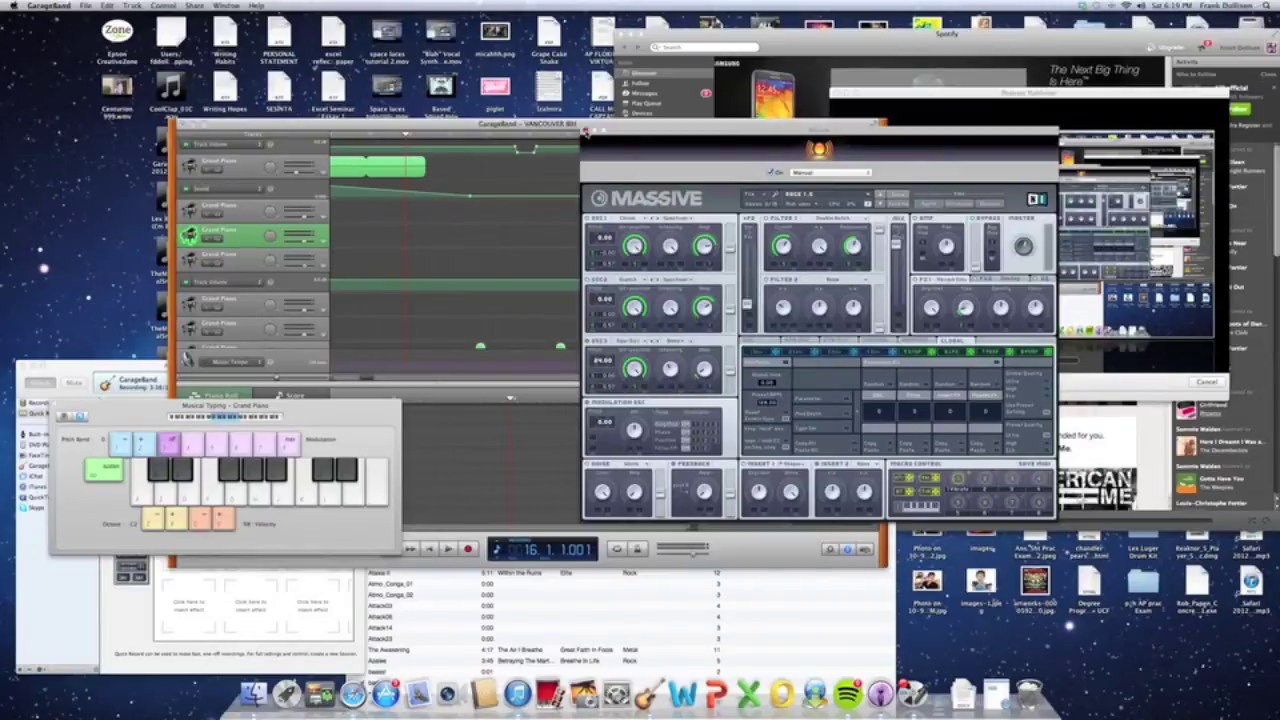
- Play notes while viewing Massive's step-sequencer and another modulation page, then close the synth
key("g")
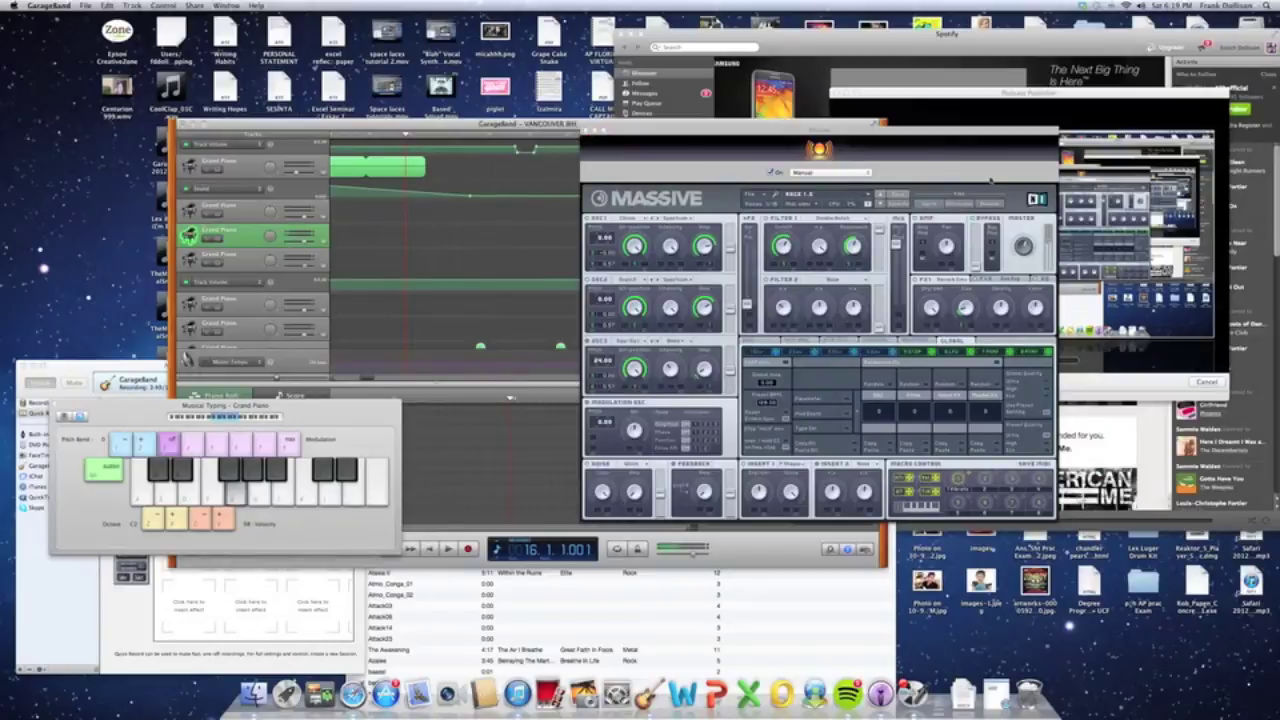
left_click(913, 352)
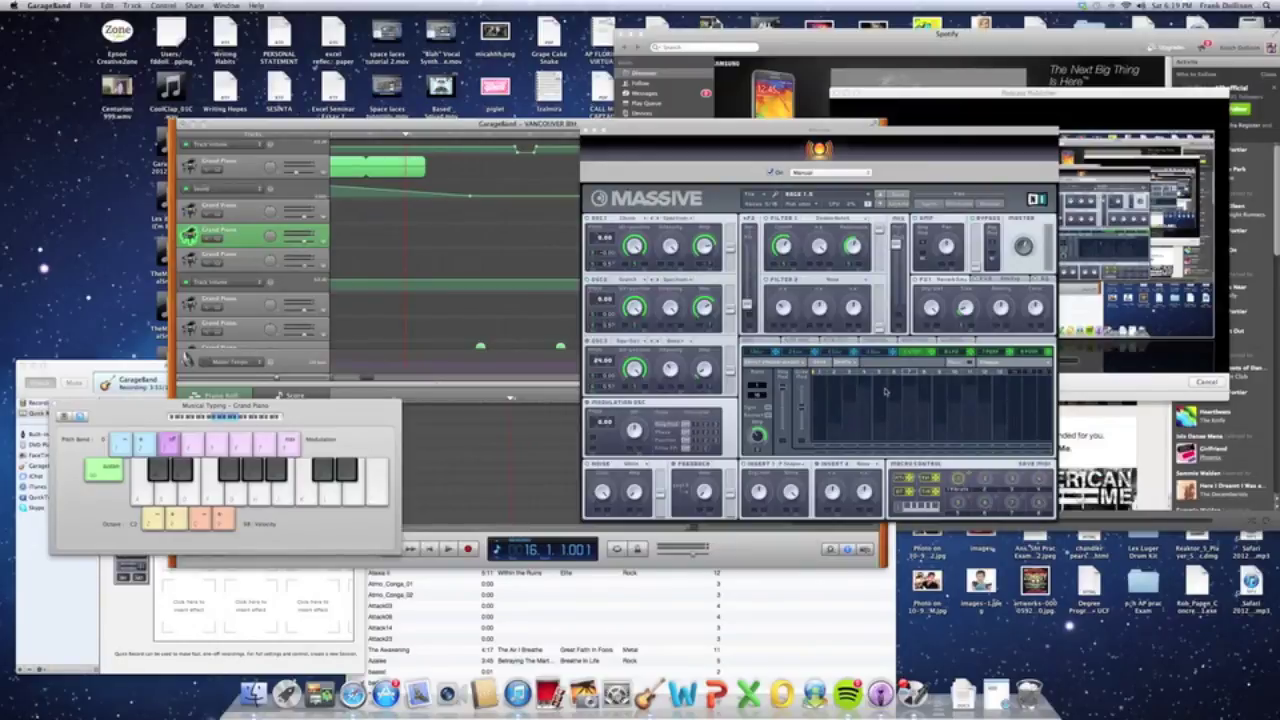
left_click(1030, 352)
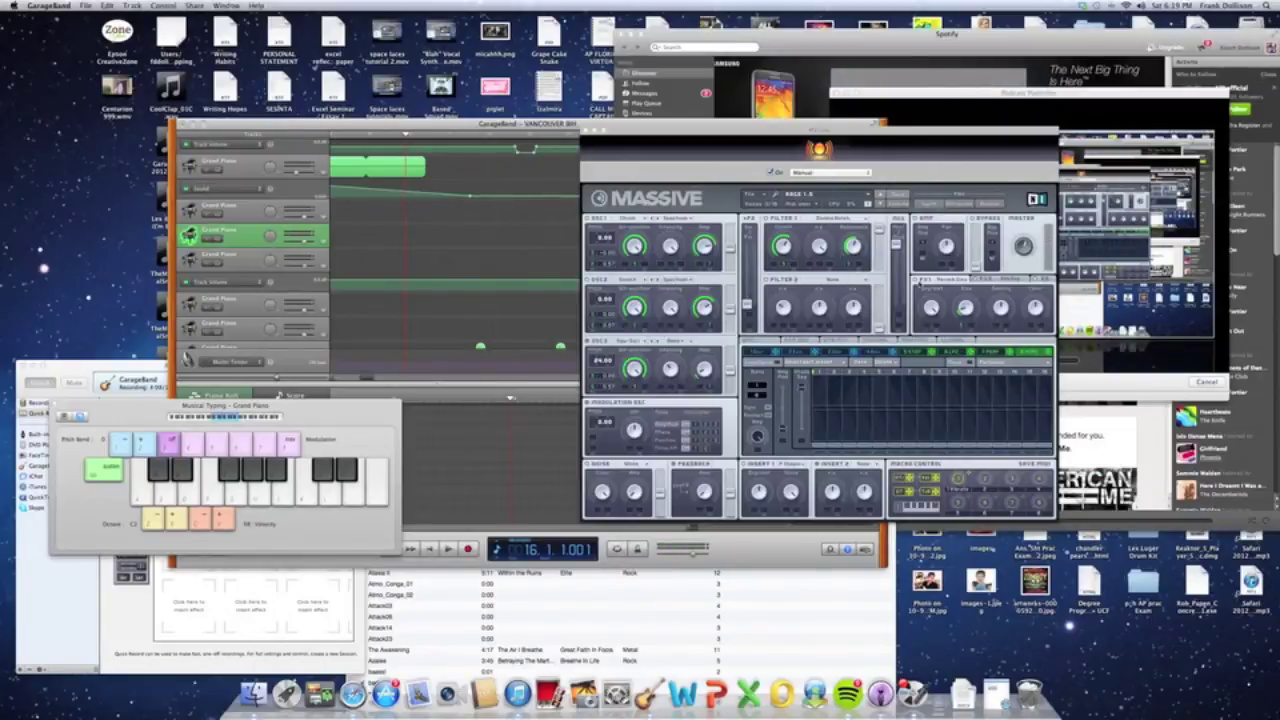
key("g")
left_click(587, 132)
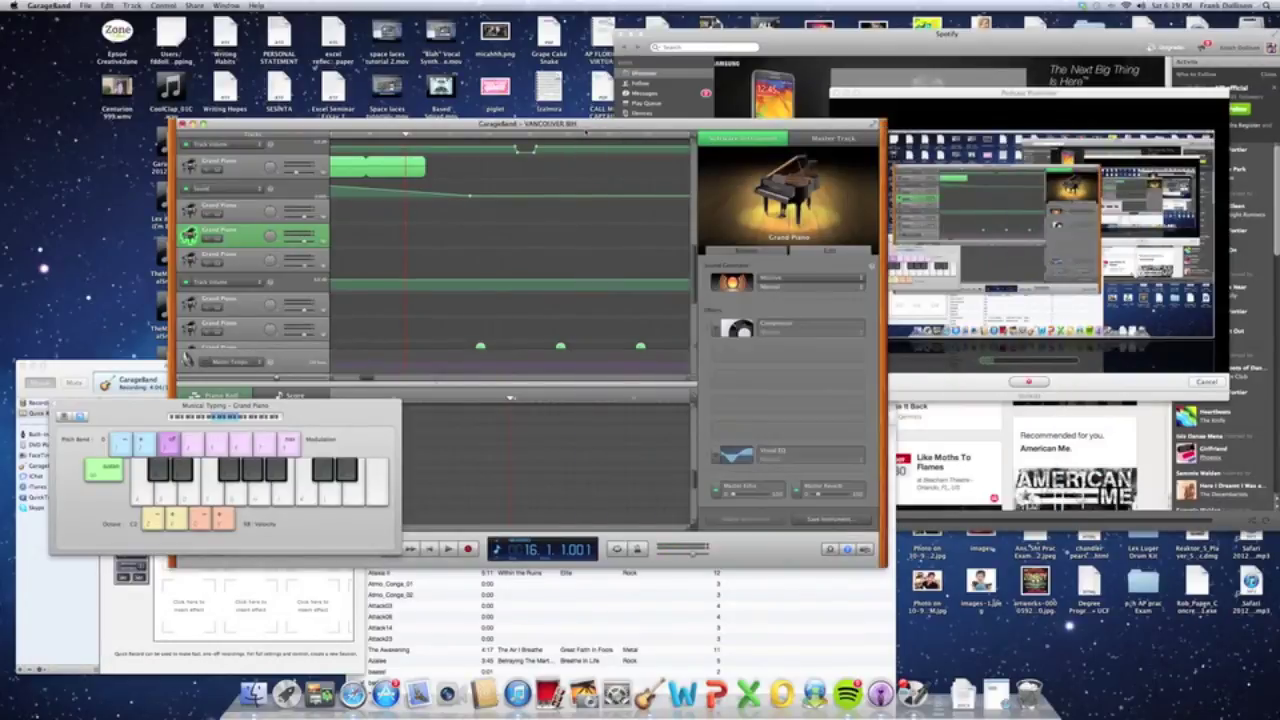
- Try a note on a couple of Grand Piano tracks, then select the Bongo drum track
left_click(237, 213)
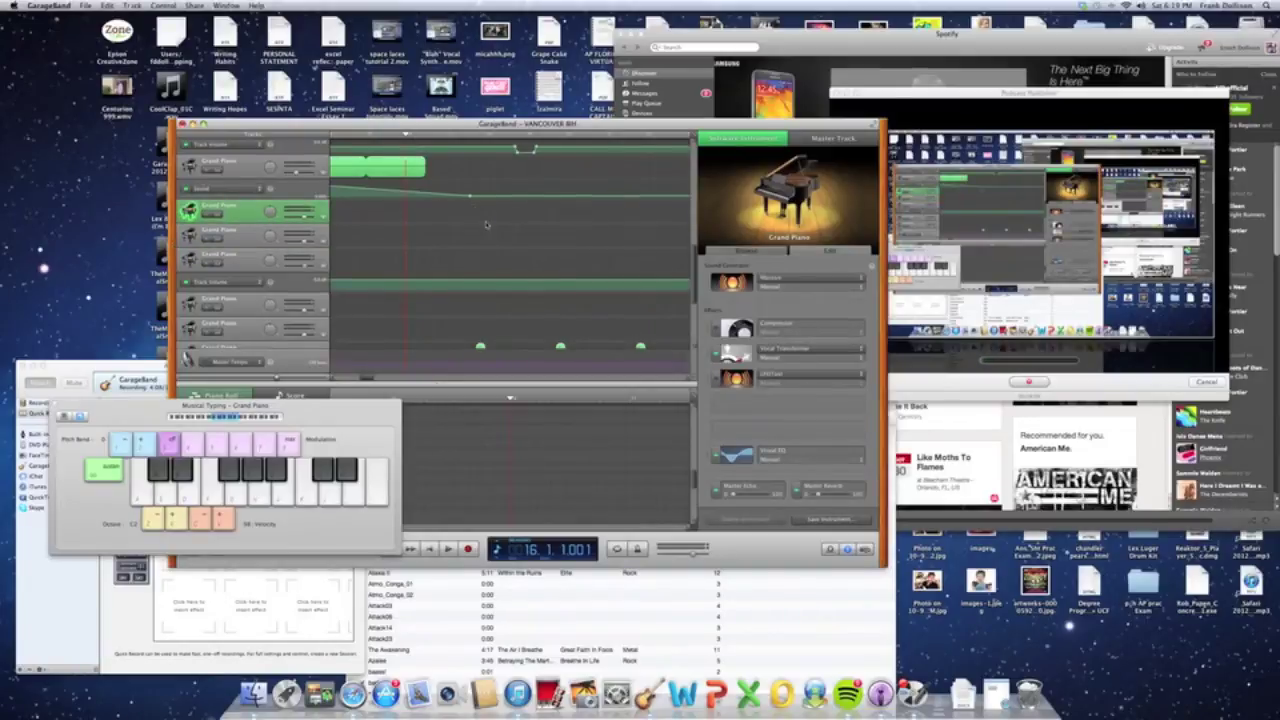
scroll(487, 224, "up", 2)
key("g")
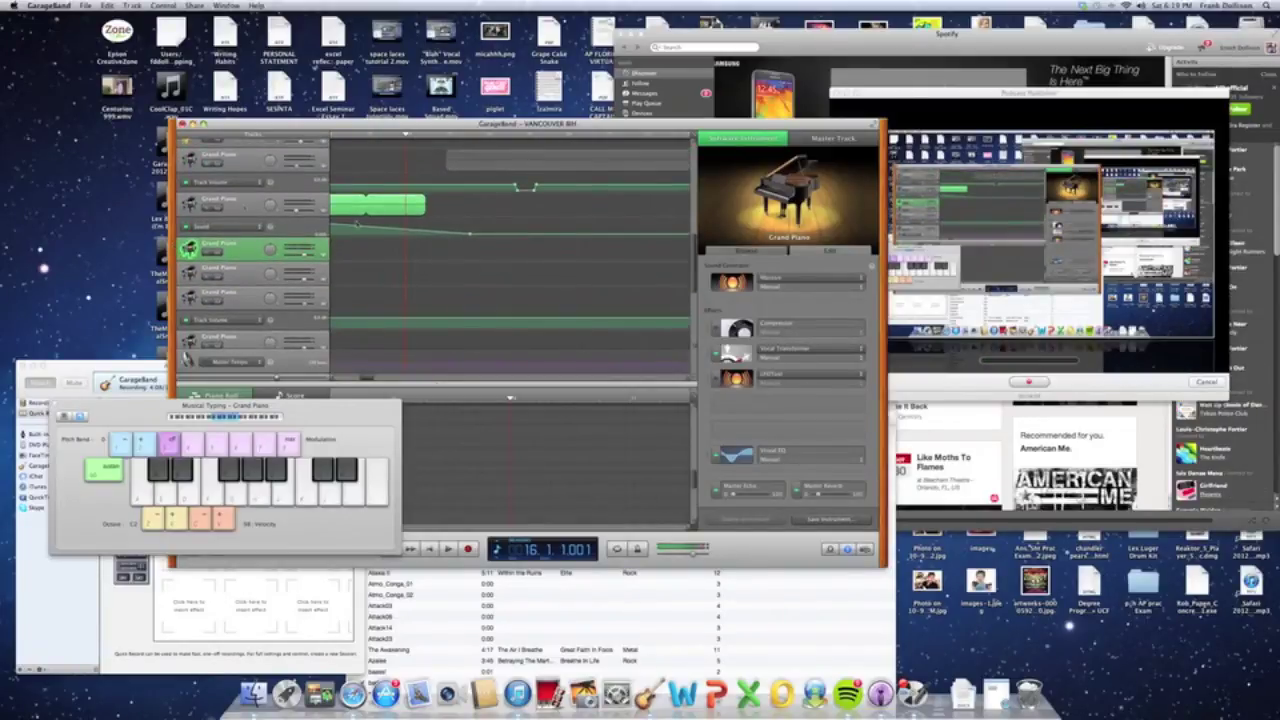
scroll(476, 246, "up", 3)
scroll(476, 246, "up", 1)
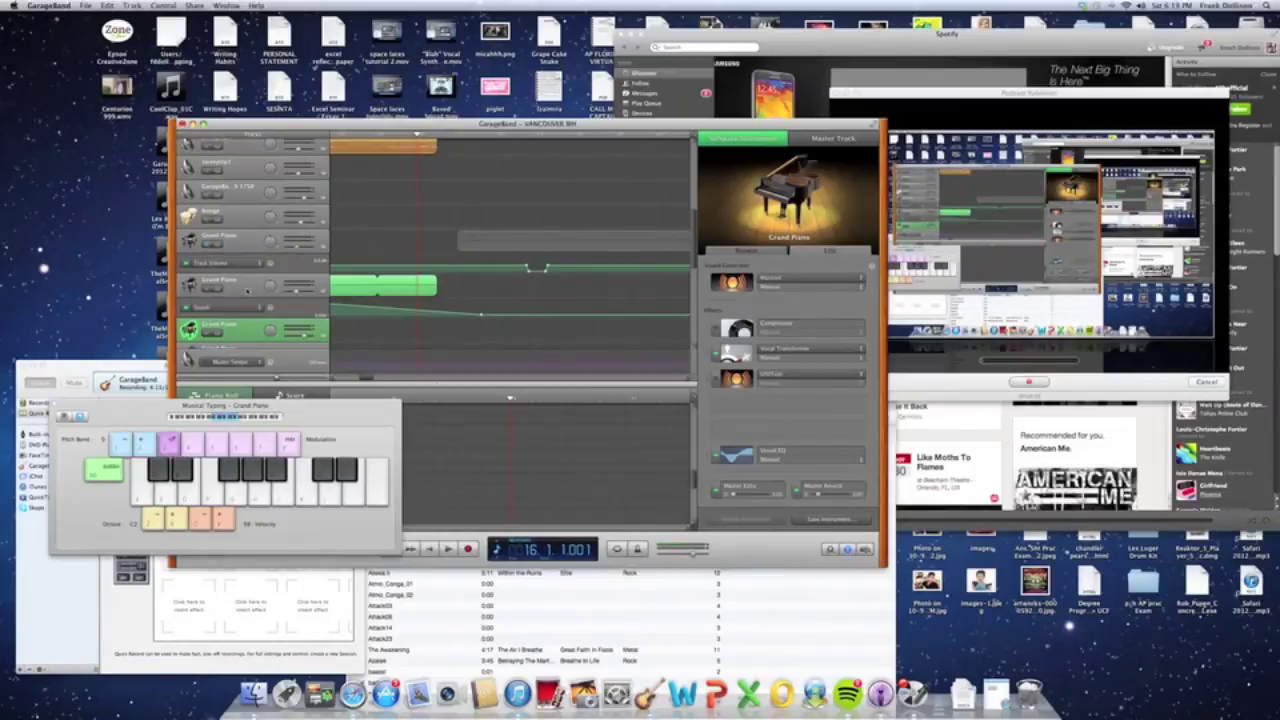
left_click(247, 291)
left_click(240, 222)
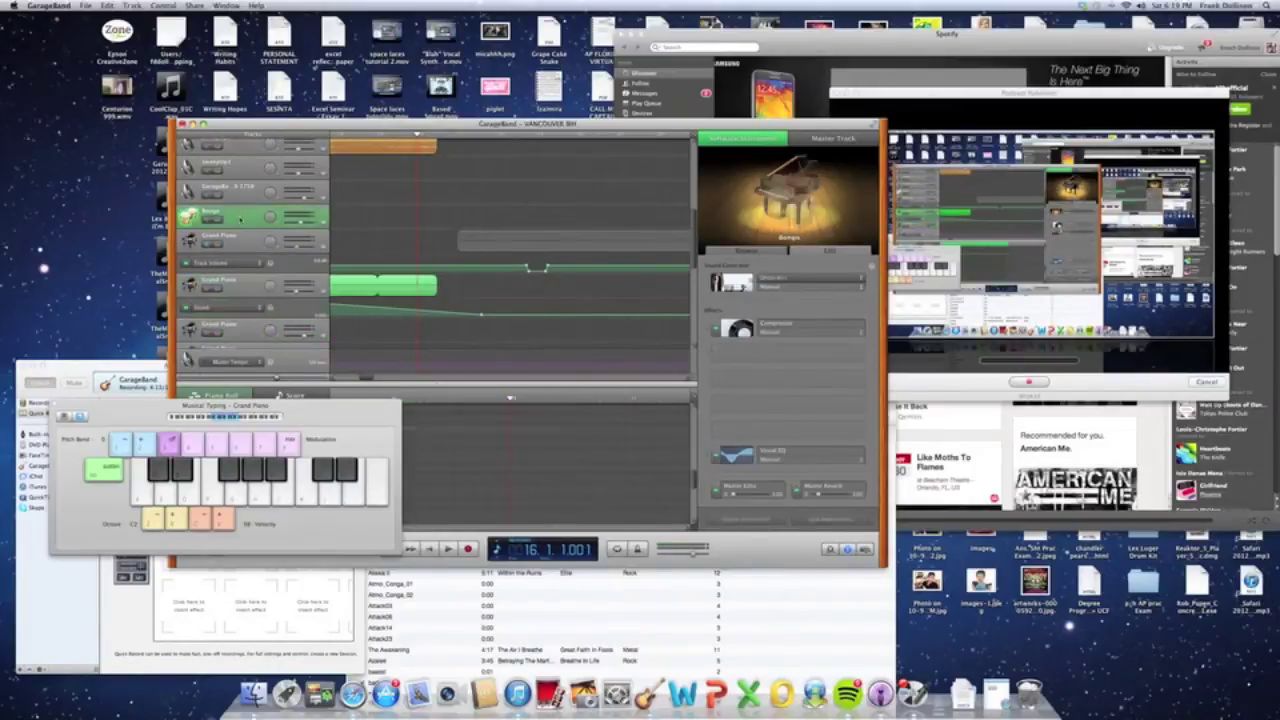
scroll(442, 187, "up", 5)
scroll(442, 187, "up", 4)
scroll(442, 187, "up", 1)
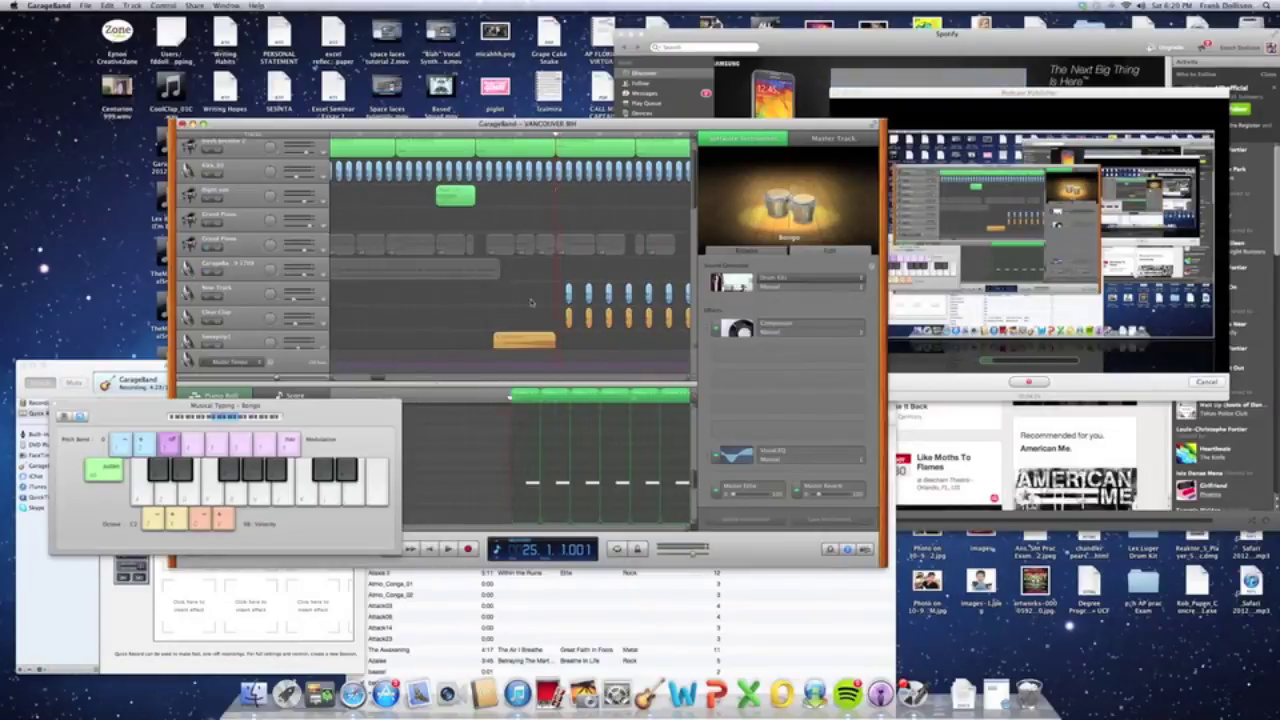
scroll(540, 250, "down", 2)
scroll(532, 300, "down", 3)
scroll(532, 302, "up", 2)
scroll(532, 302, "up", 2)
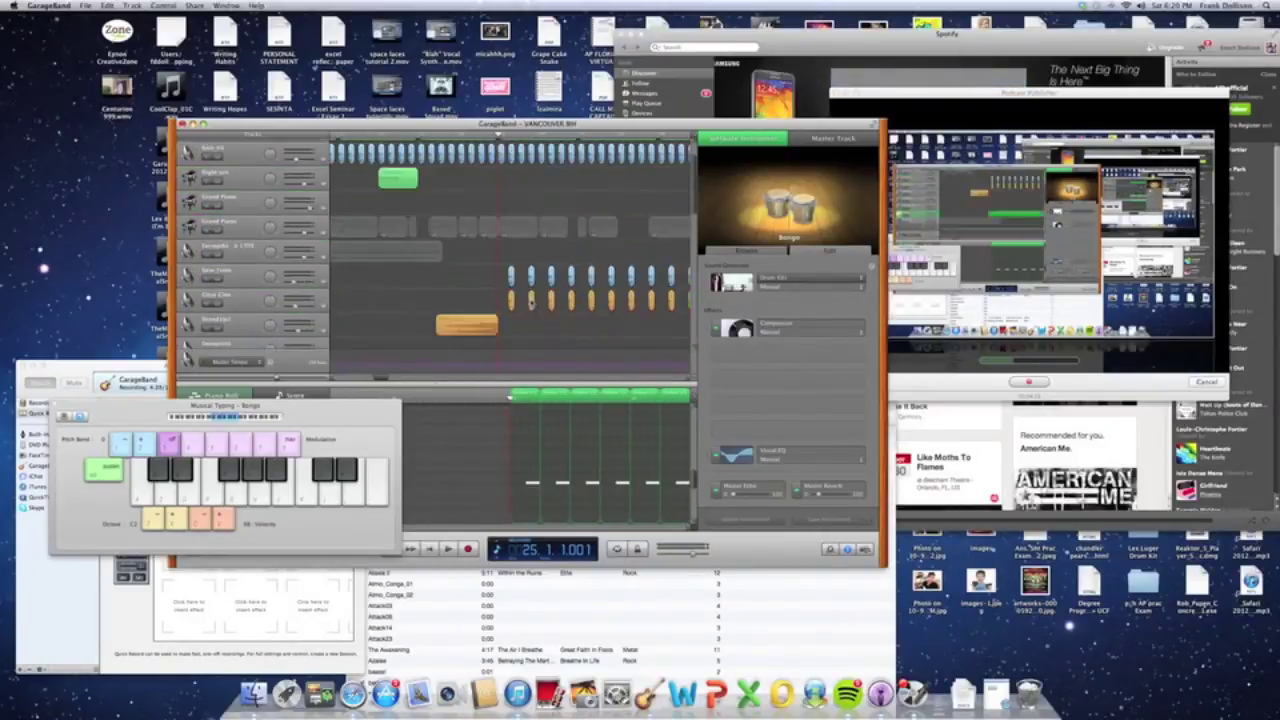
scroll(532, 302, "up", 2)
- Play the arrangement briefly, then stop and step the playhead back to 25.2.1
key("space")
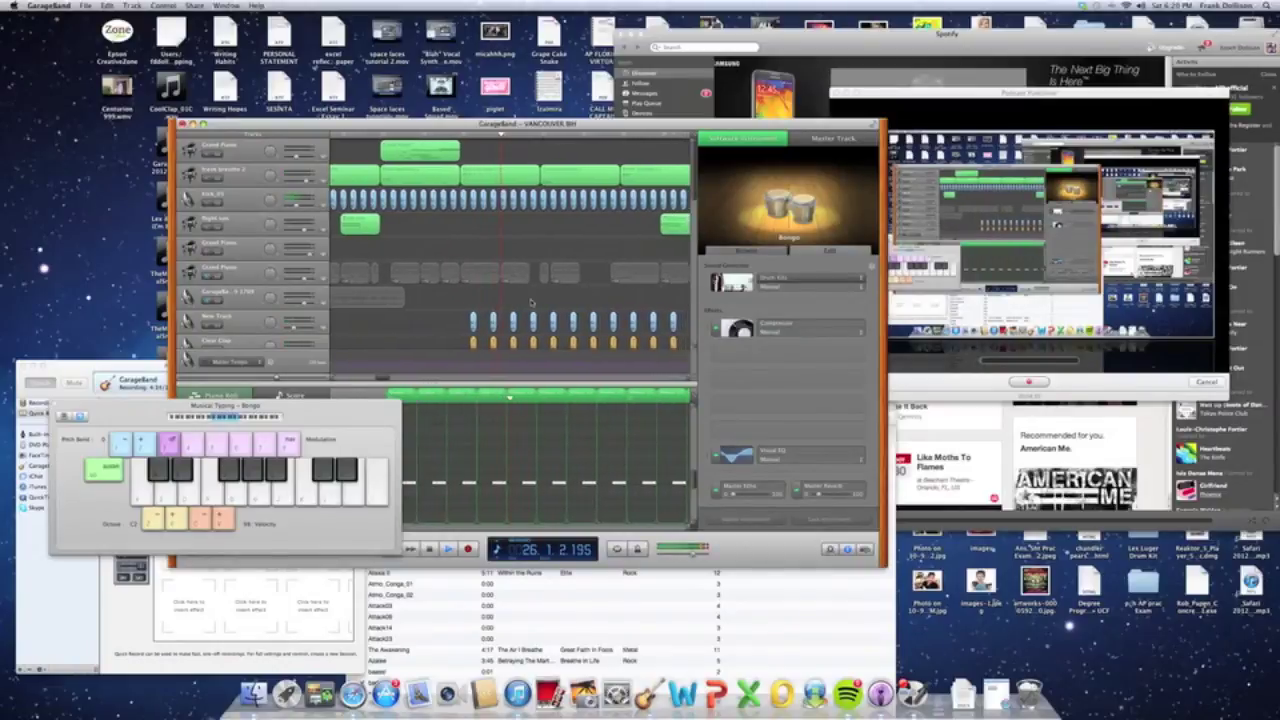
key("comma")
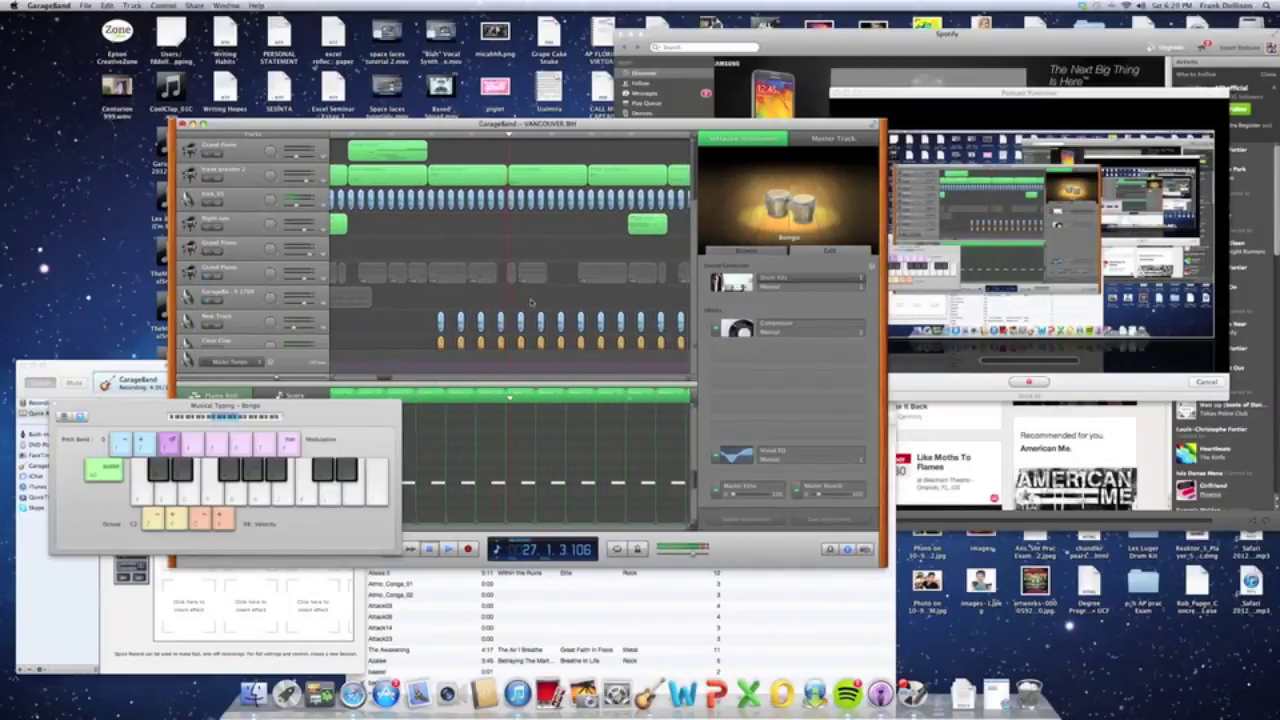
key("comma")
key("comma")
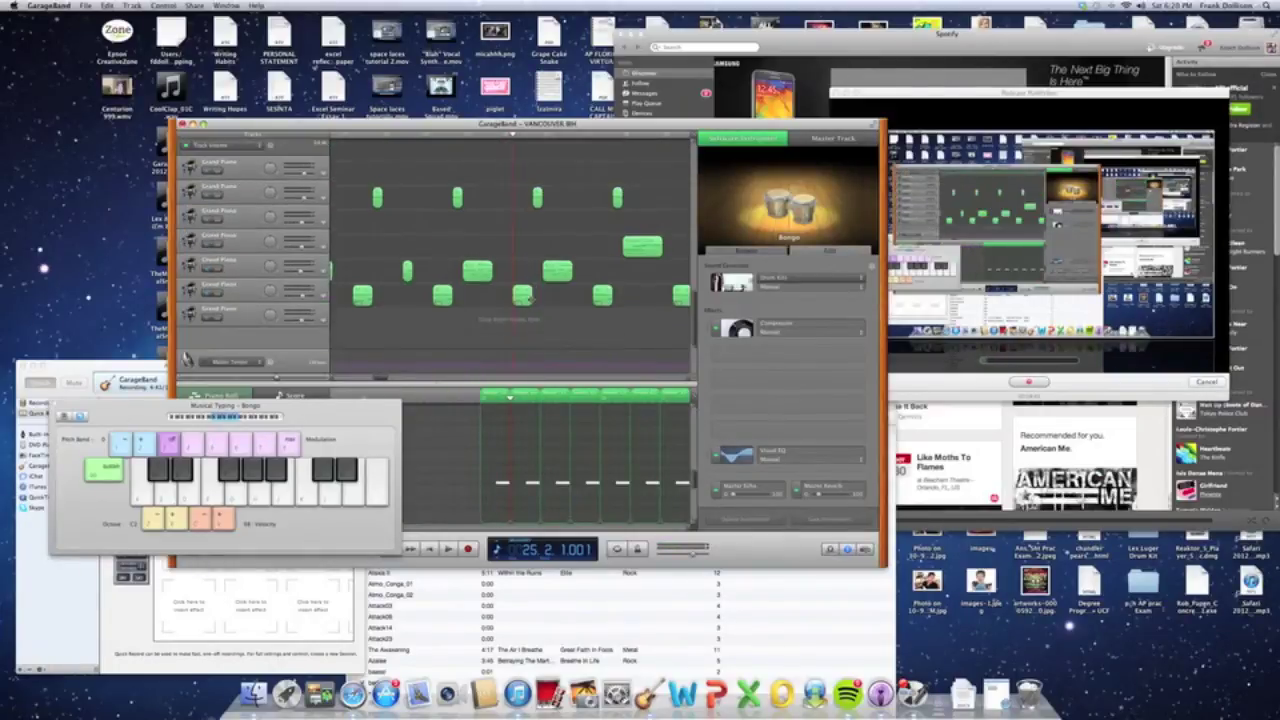
- View a Grand Piano track's Massive envelope page, then close the synth window
left_click(243, 289)
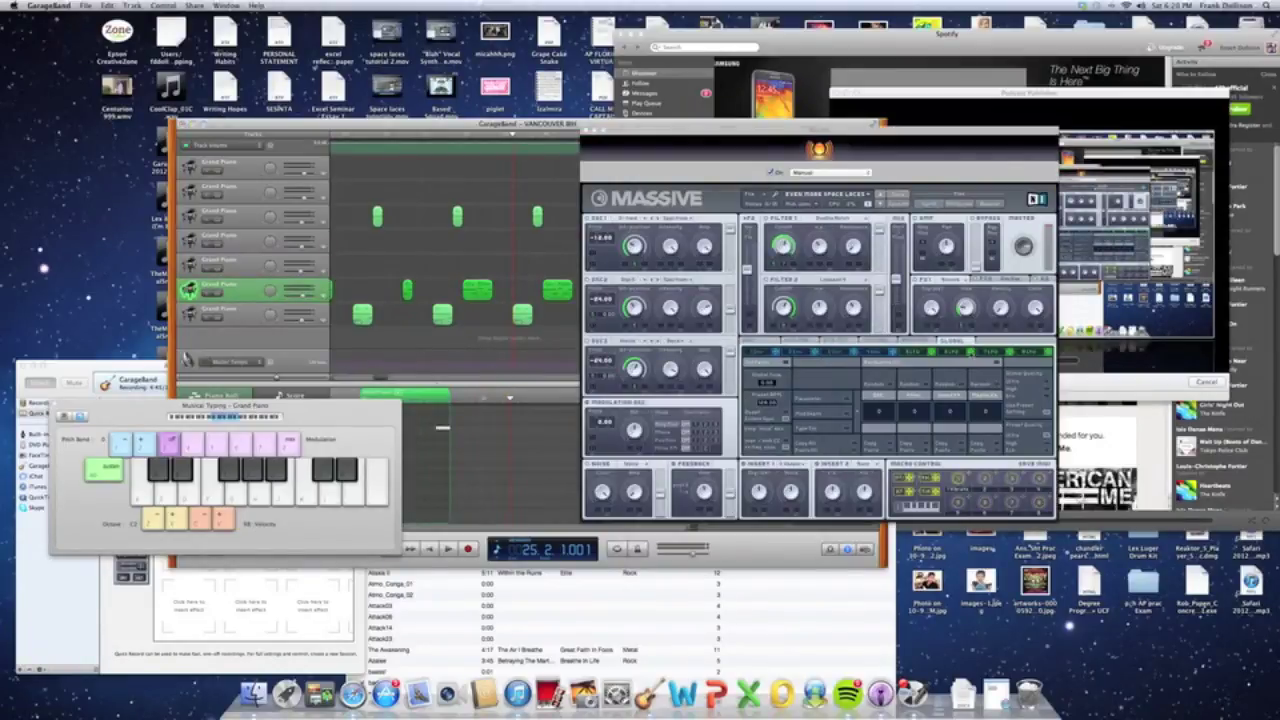
left_click(918, 353)
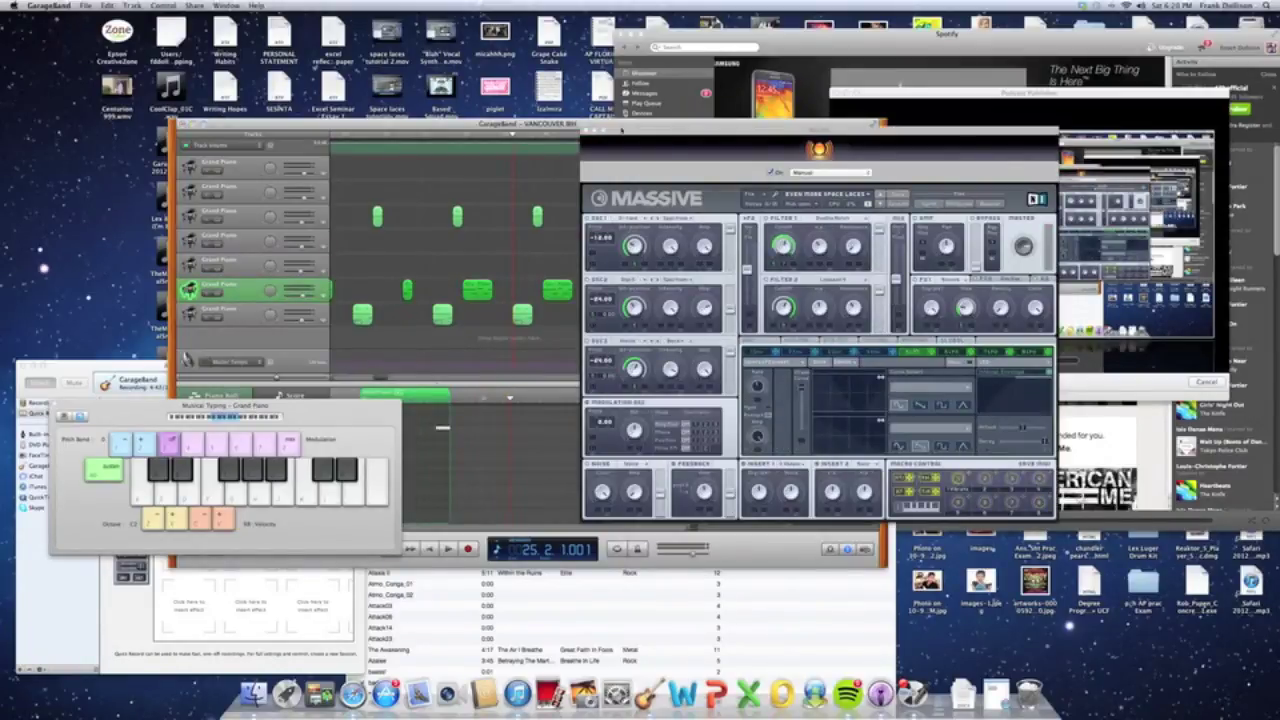
left_click(586, 131)
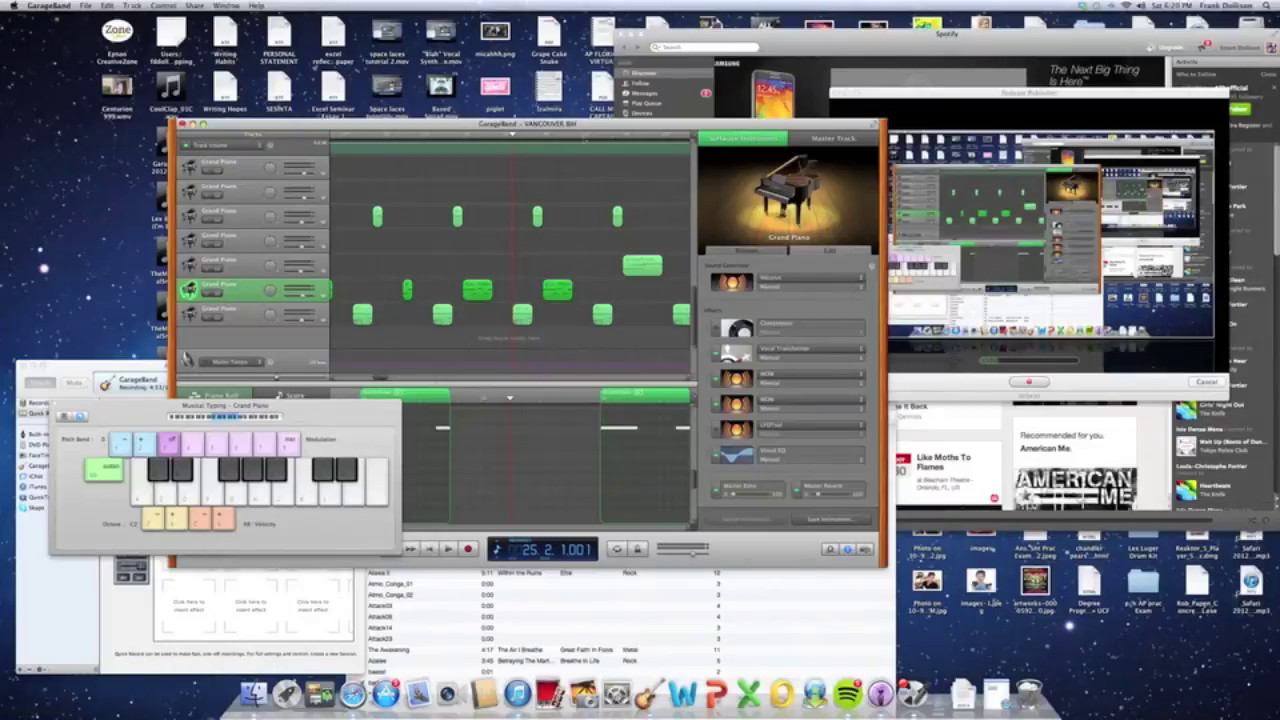
scroll(463, 273, "up", 5)
scroll(463, 273, "up", 5)
scroll(463, 273, "down", 5)
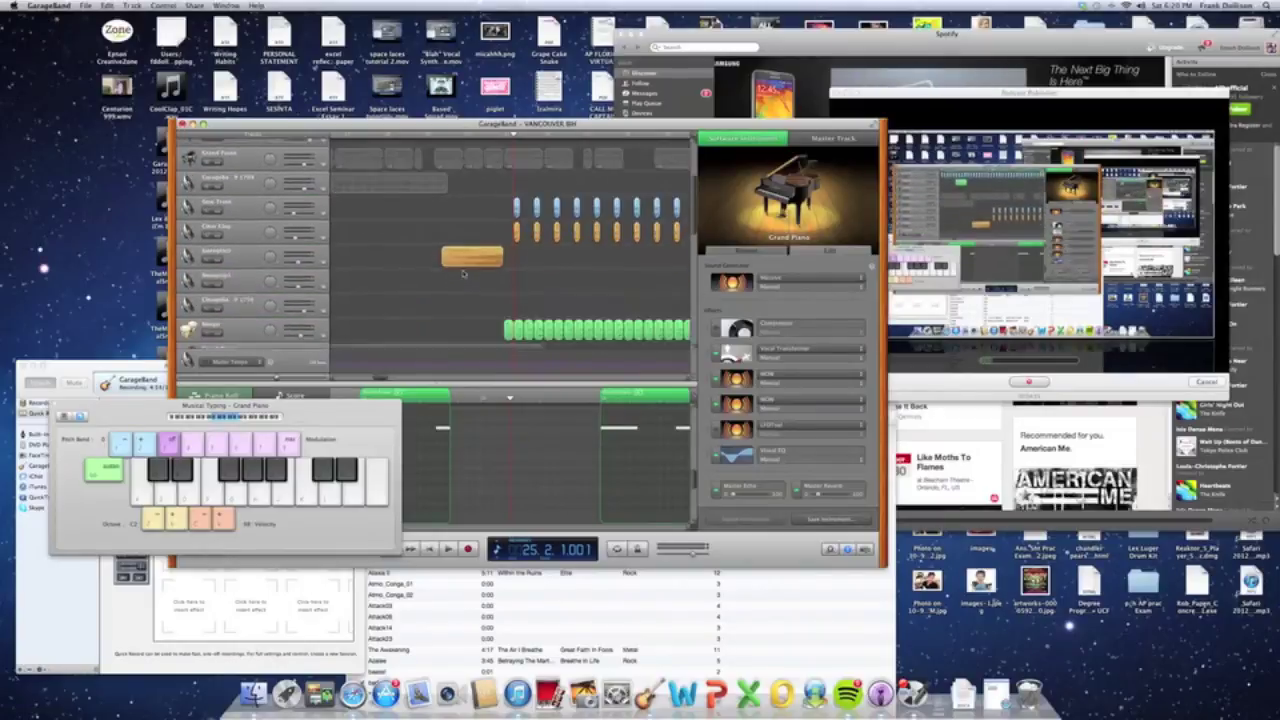
scroll(463, 273, "down", 5)
- Activate the Podcast Publisher recording window showing the GarageBand capture
left_click(918, 97)
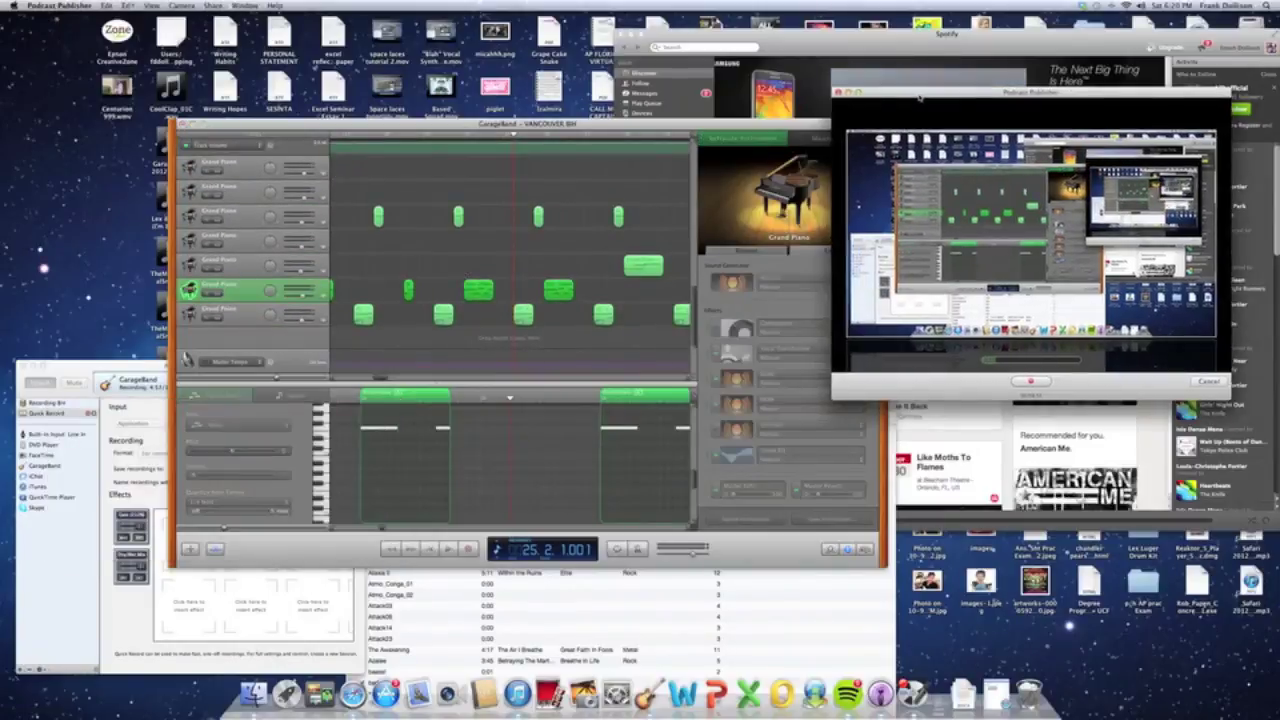